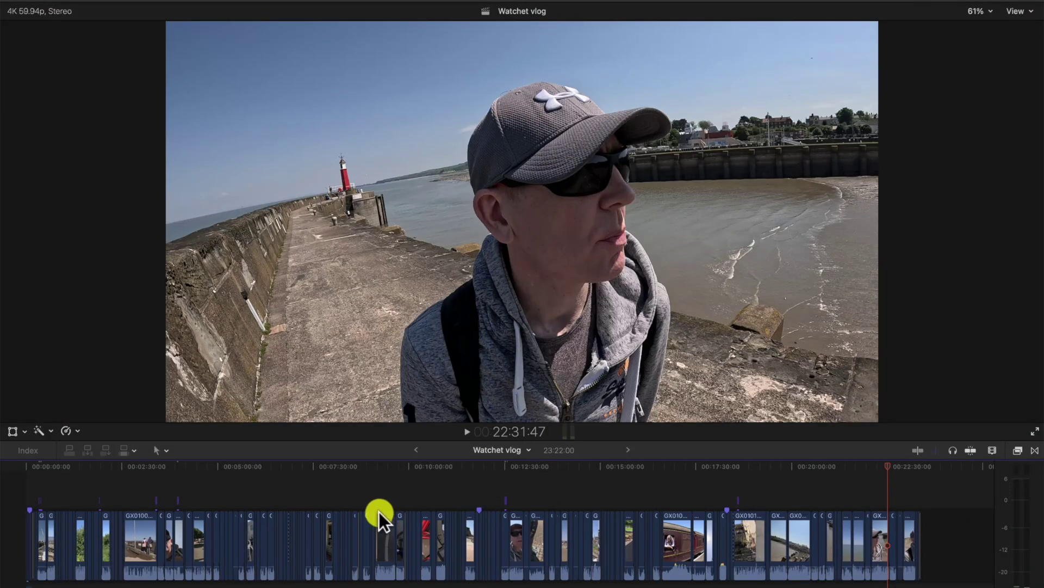
Preview the chalkboard, statue, harbour wall, ship model and shopfront scenes of the vlog.
left_click(393, 483)
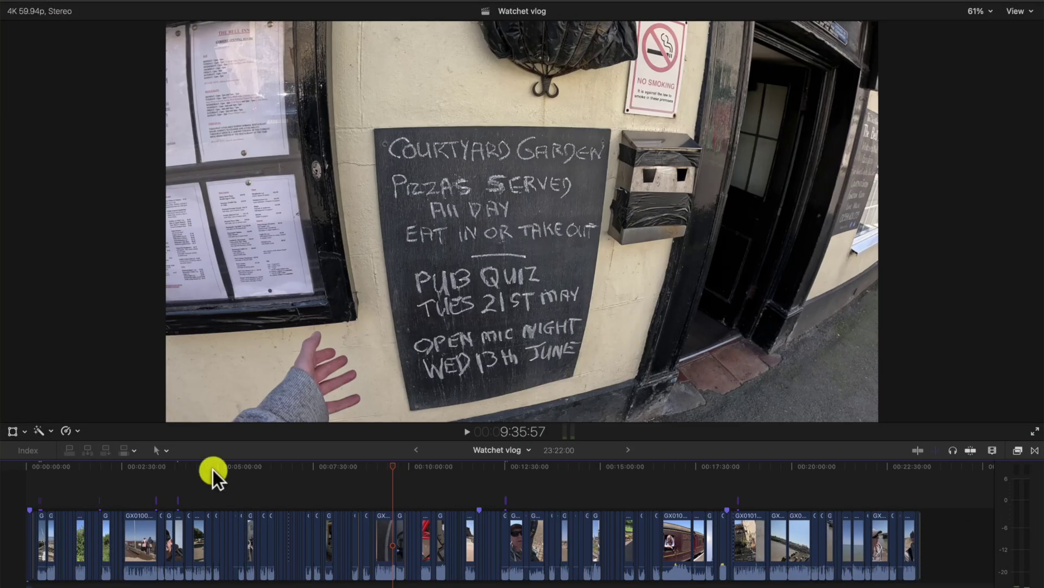
left_click(242, 486)
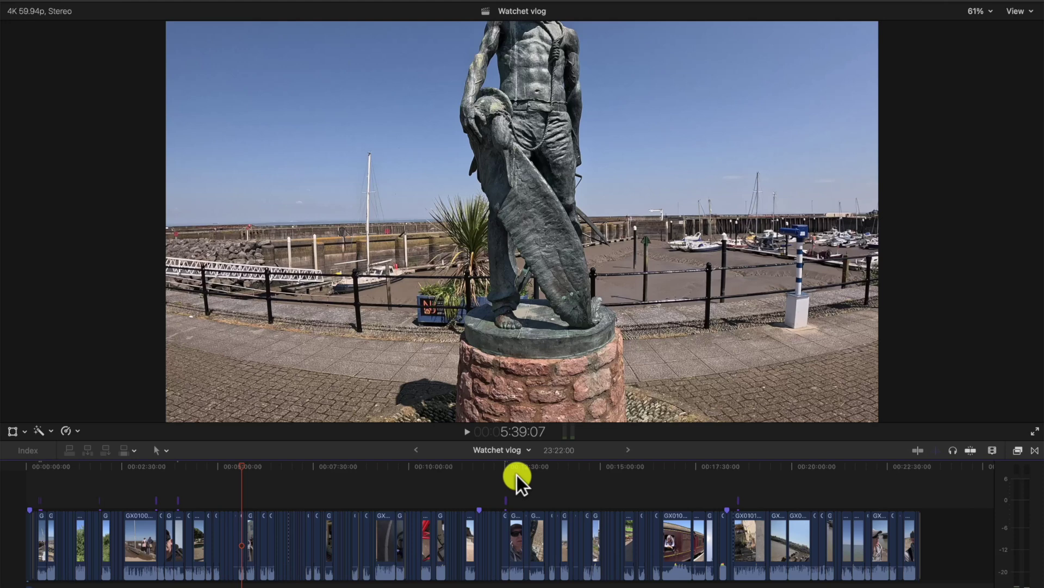
left_click(821, 489)
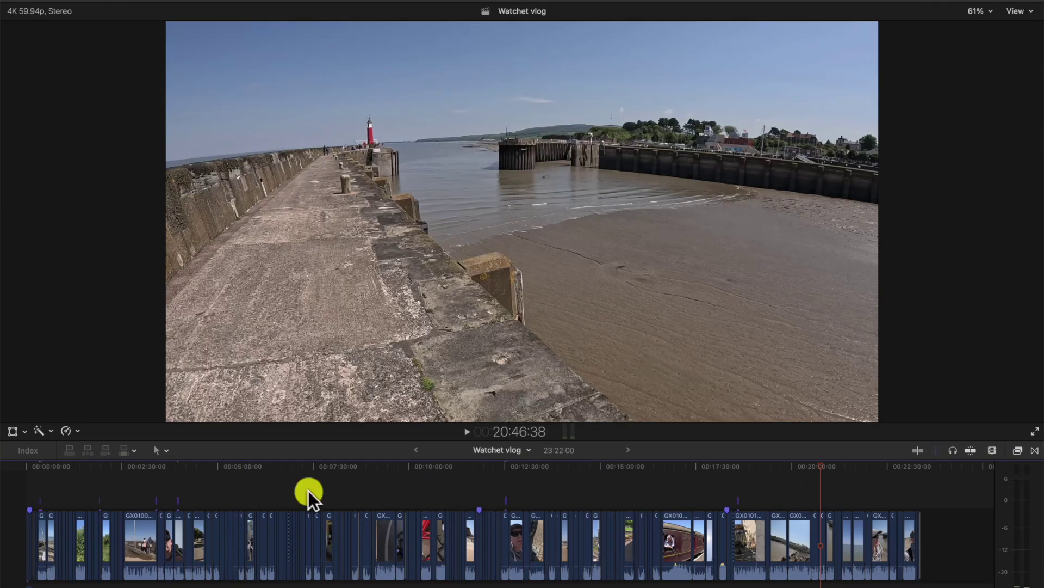
left_click(369, 492)
left_click(274, 489)
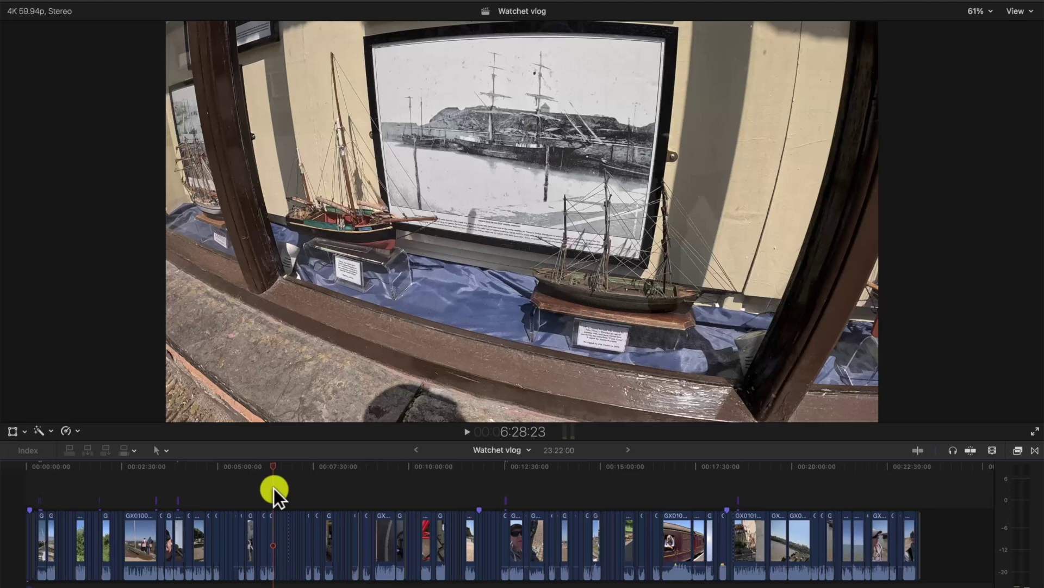
left_click(657, 480)
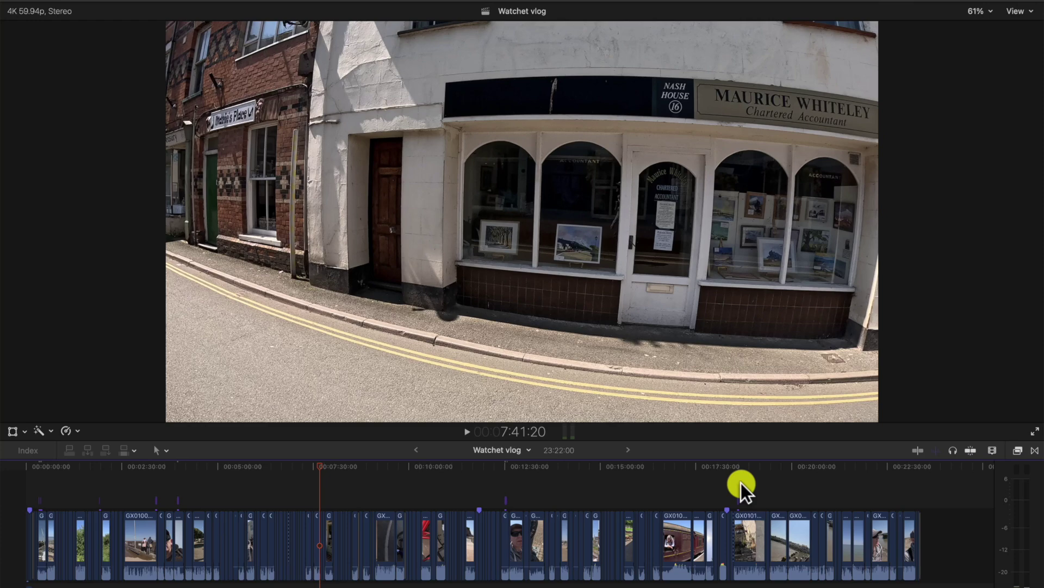
Check the photo board scene, then export the Watchet vlog with default file settings.
left_click(667, 488)
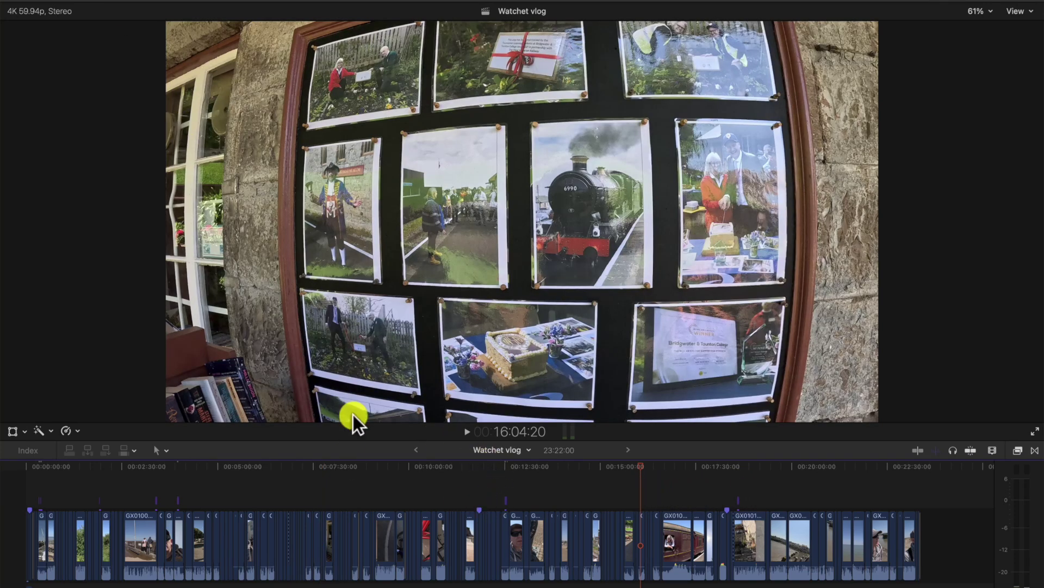
left_click(103, 0)
mouse_move(131, 121)
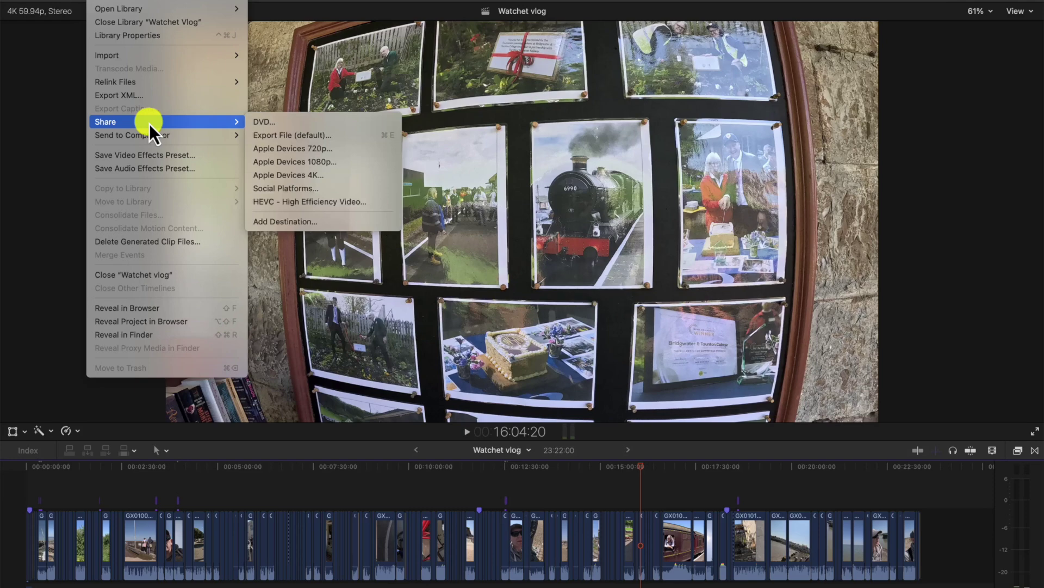
left_click(275, 134)
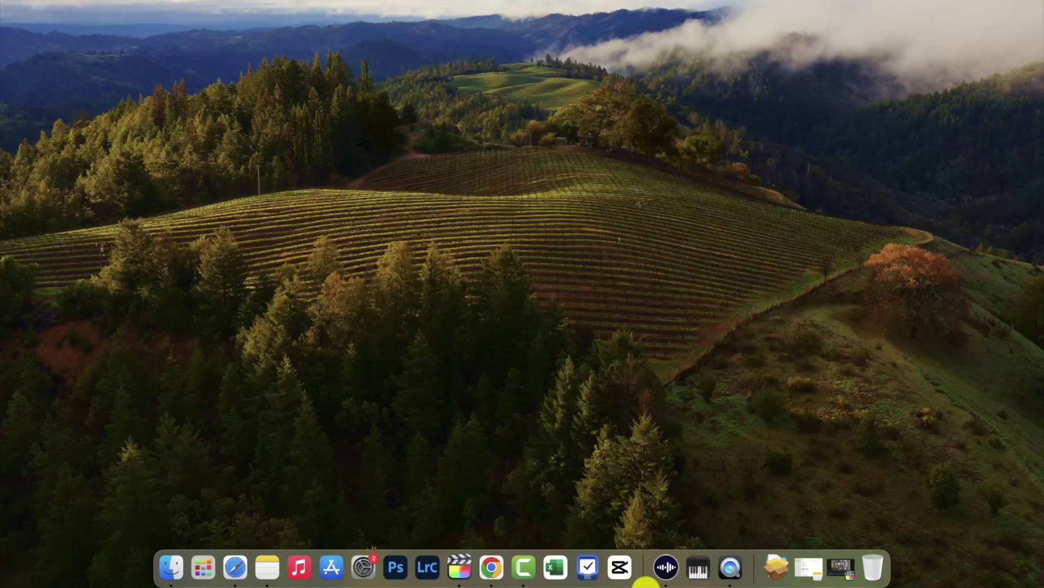
left_click(331, 566)
left_click(247, 57)
type("c")
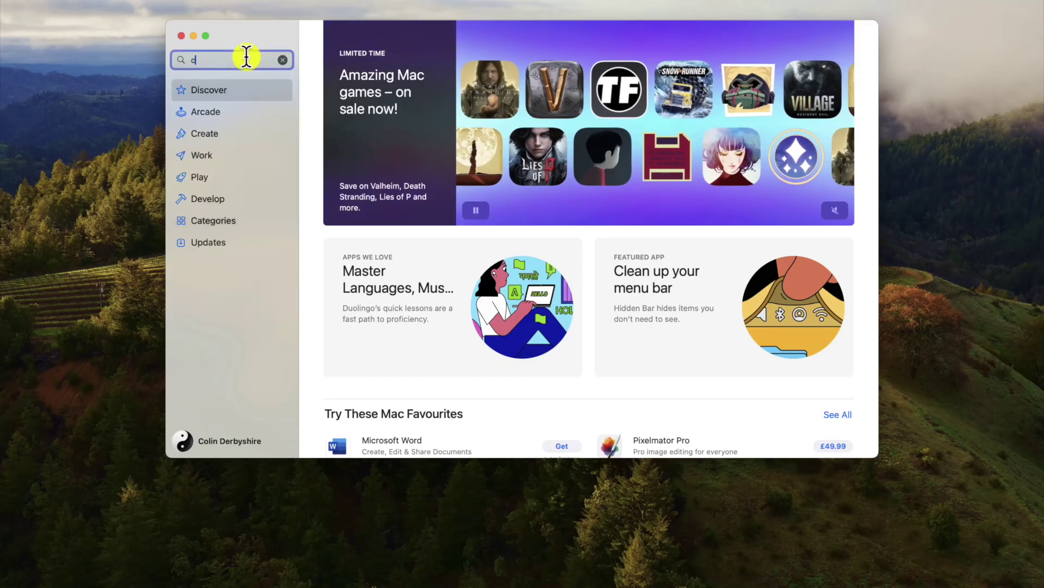
type("apcut")
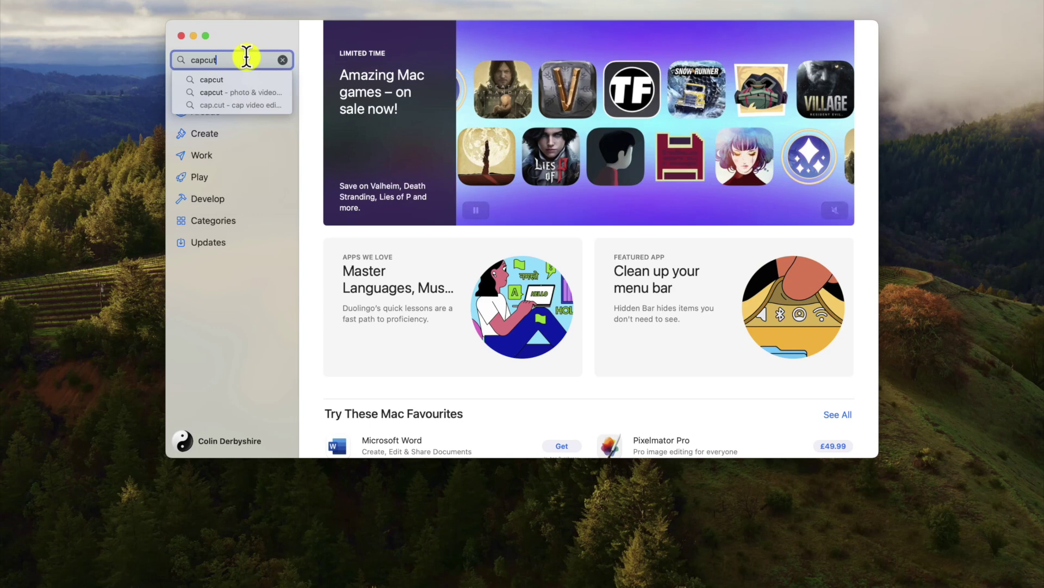
left_click(241, 81)
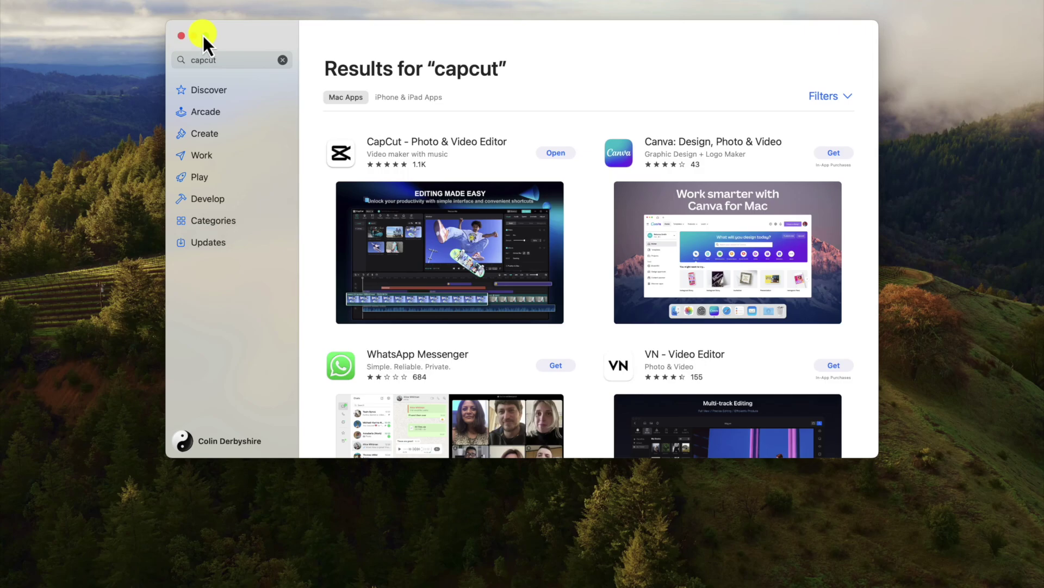
left_click(182, 37)
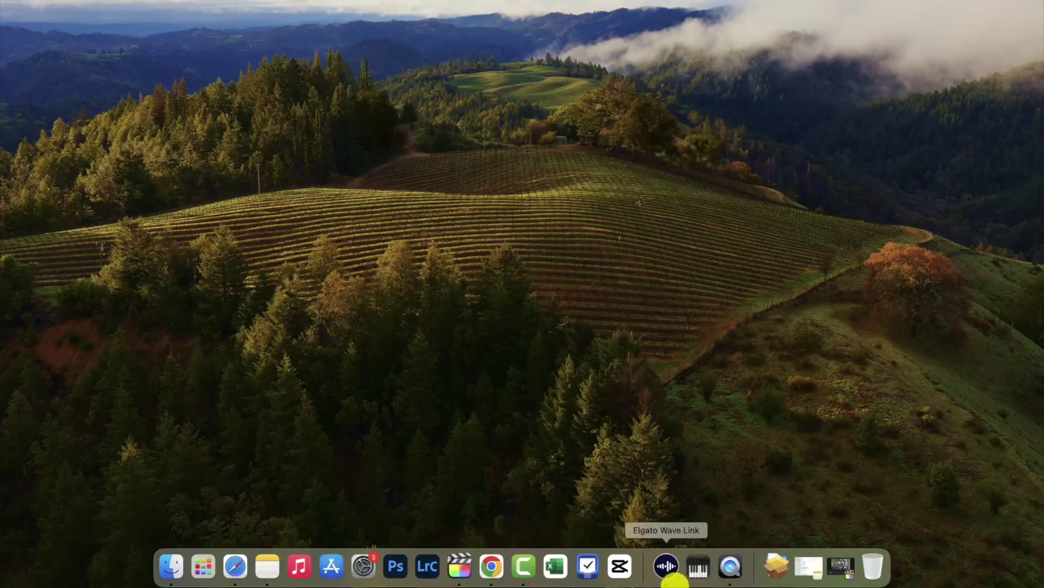
mouse_move(600, 581)
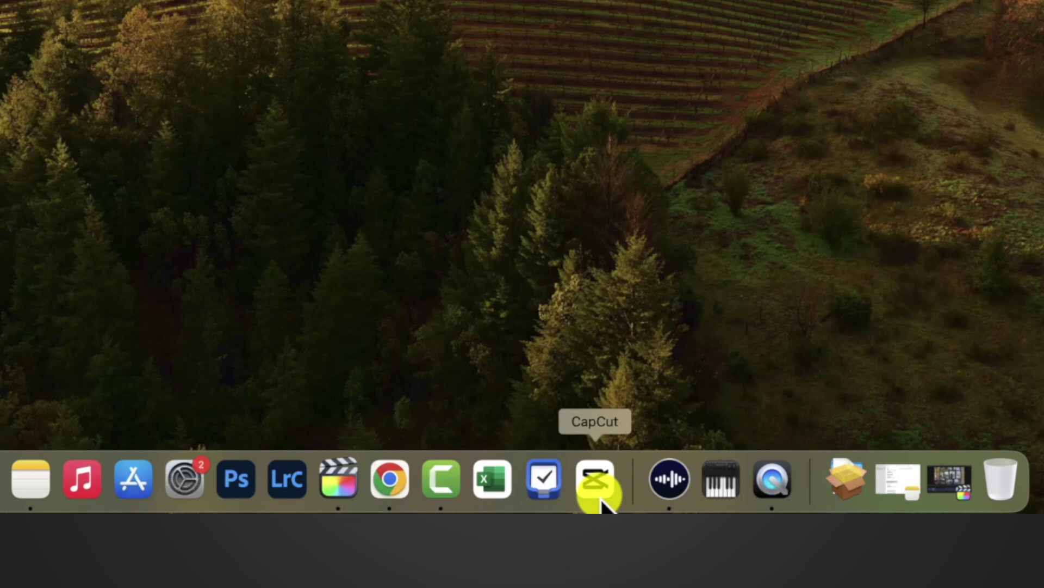
Launch CapCut, import the Watchet vlog .mp4, and place it on the timeline as one clip.
left_click(596, 486)
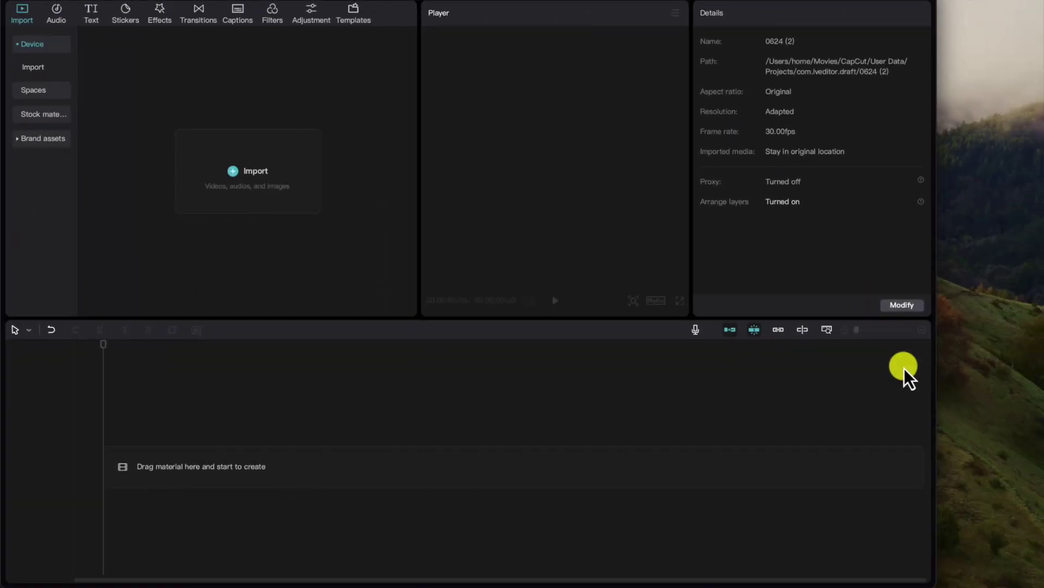
left_click(303, 185)
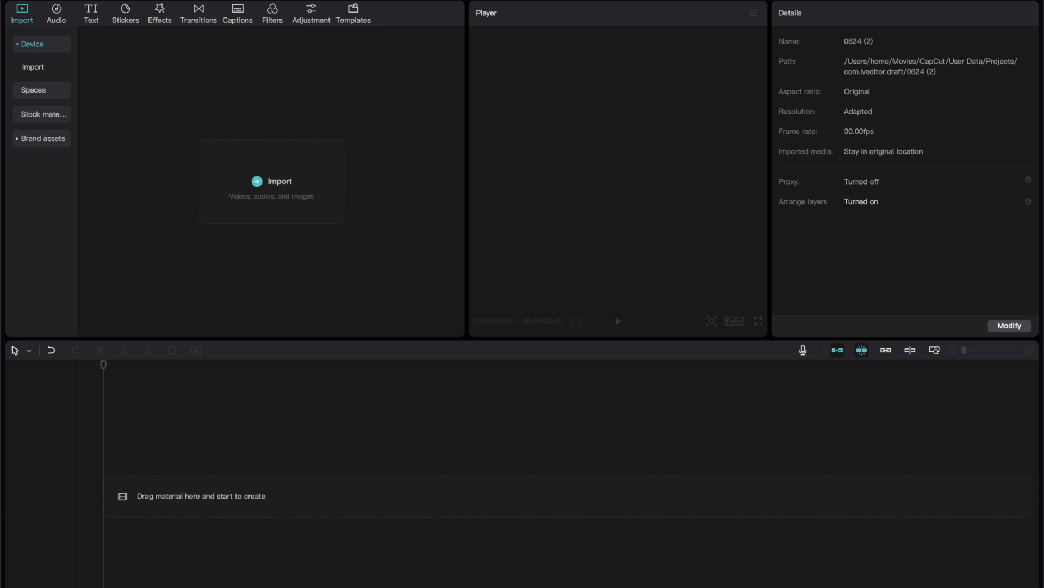
left_click_drag(676, 445, 255, 245)
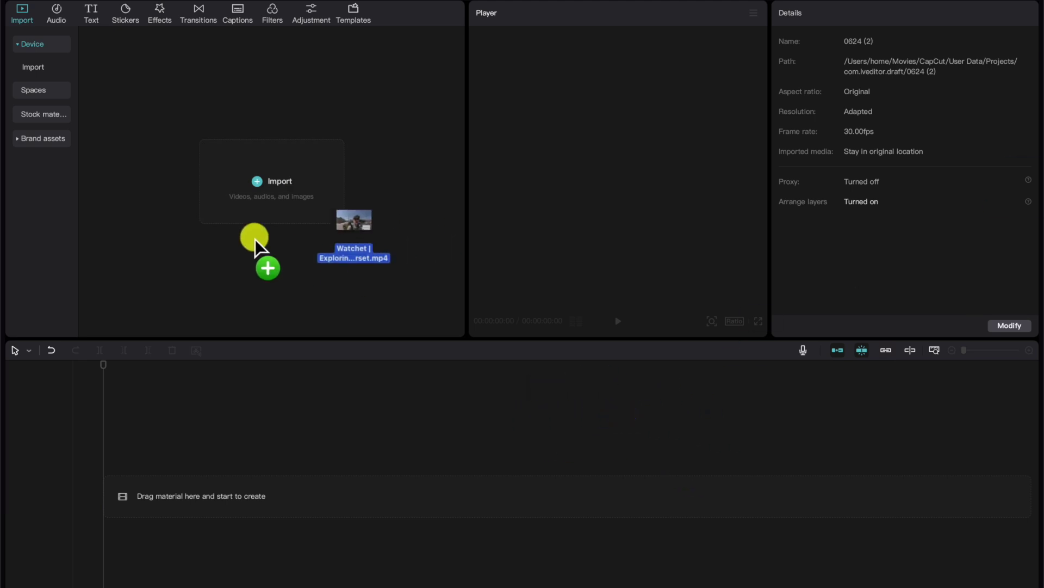
left_click_drag(255, 244, 238, 199)
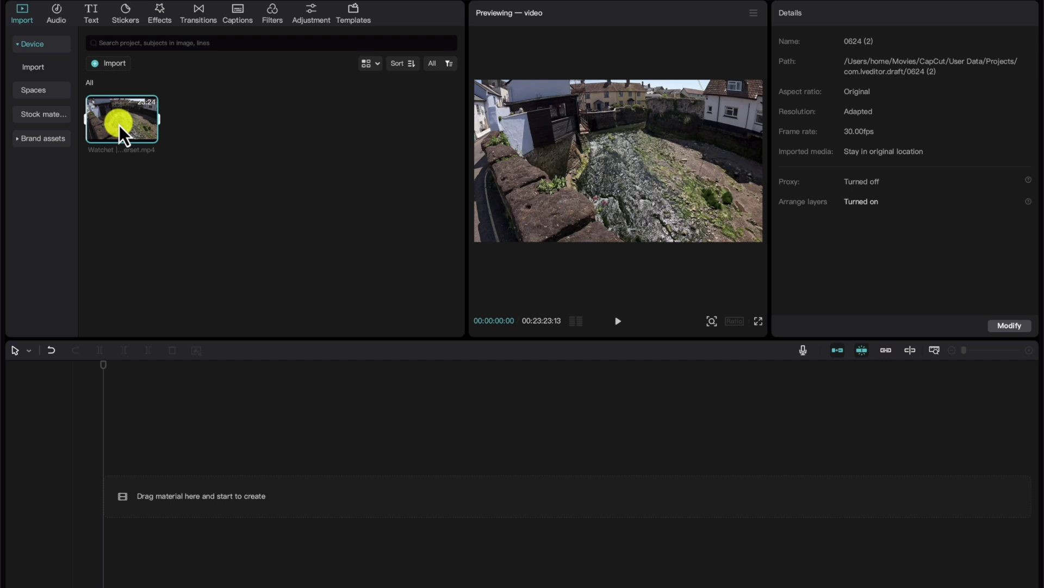
left_click_drag(129, 130, 115, 499)
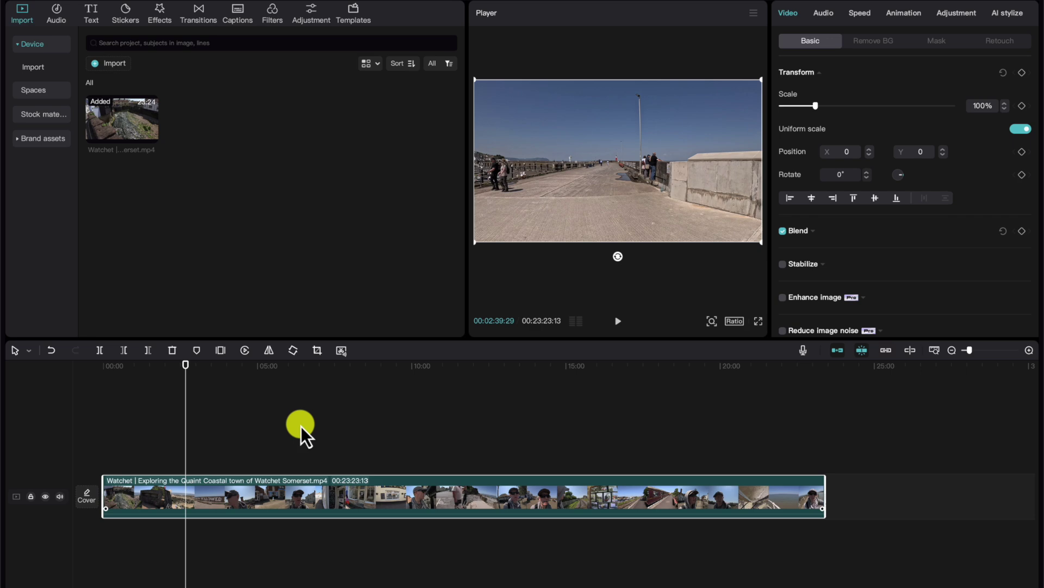
Generate Auto captions with spoken language English for the entire Watchet vlog clip.
left_click(115, 421)
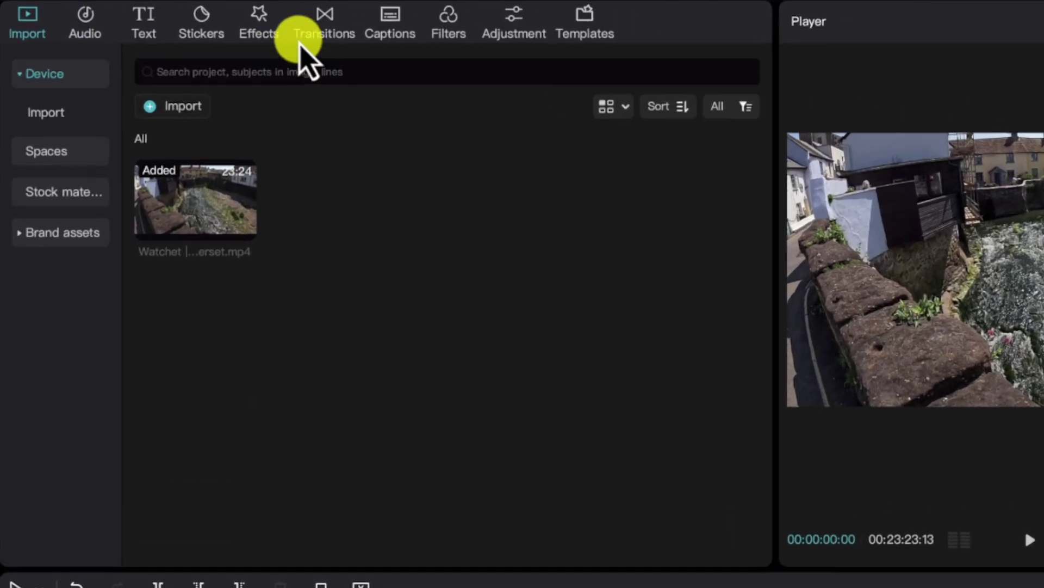
left_click(155, 25)
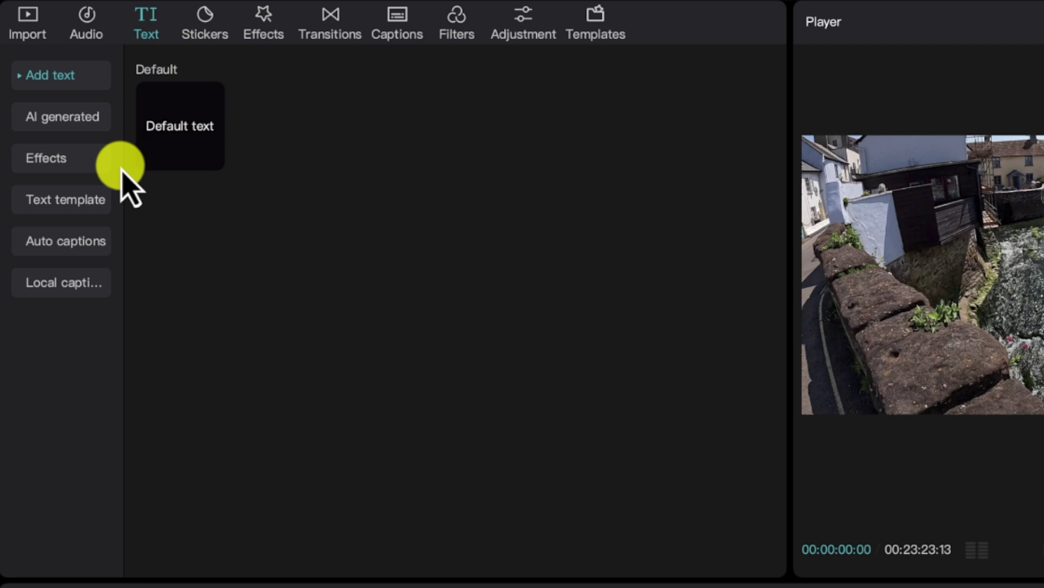
left_click(91, 261)
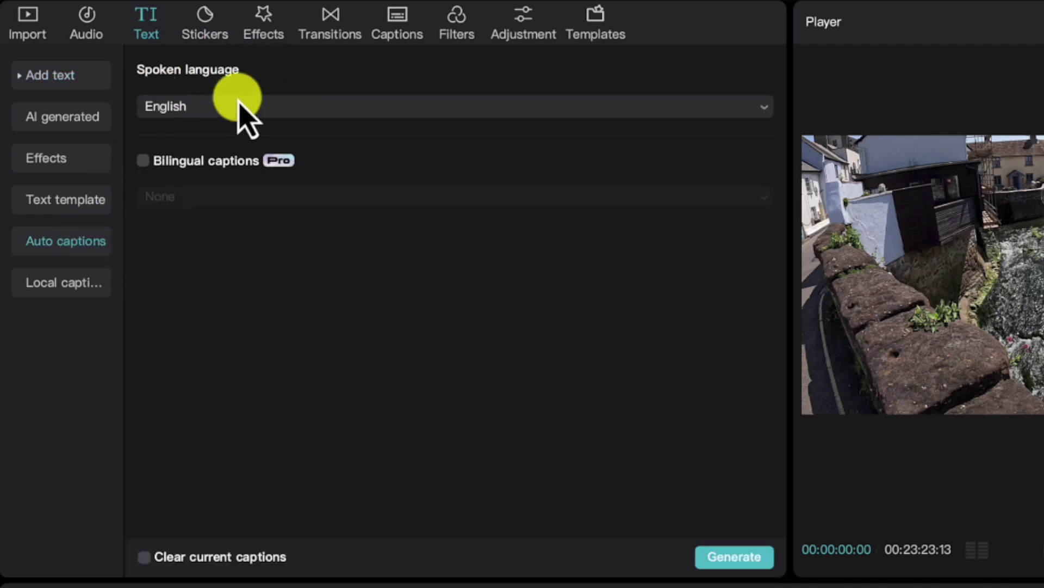
left_click(749, 560)
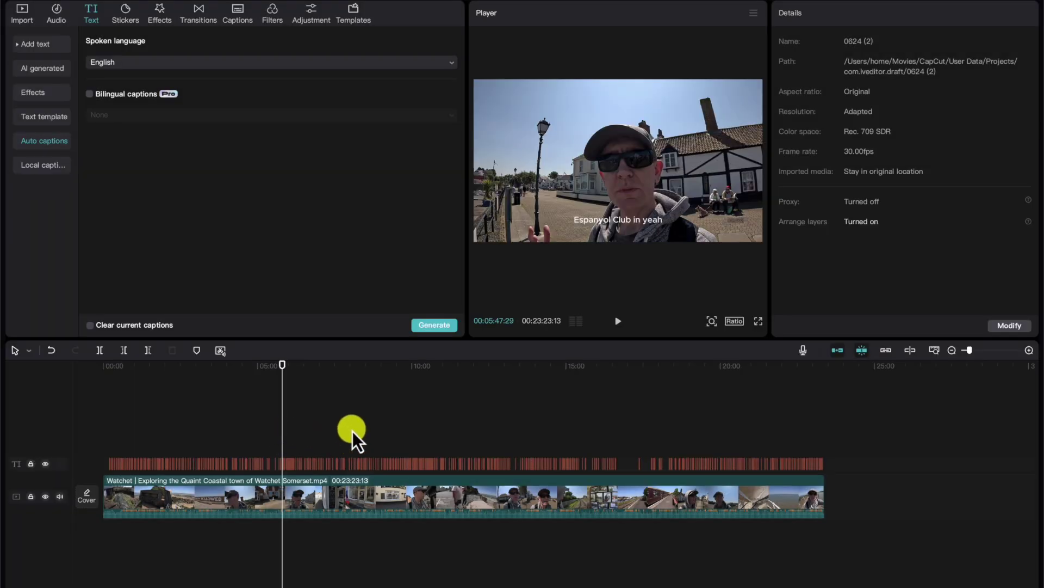
Review captions around eight to ten minutes, including the menu board scene, then select one caption.
left_click(353, 432)
scroll(356, 441, "up", 3)
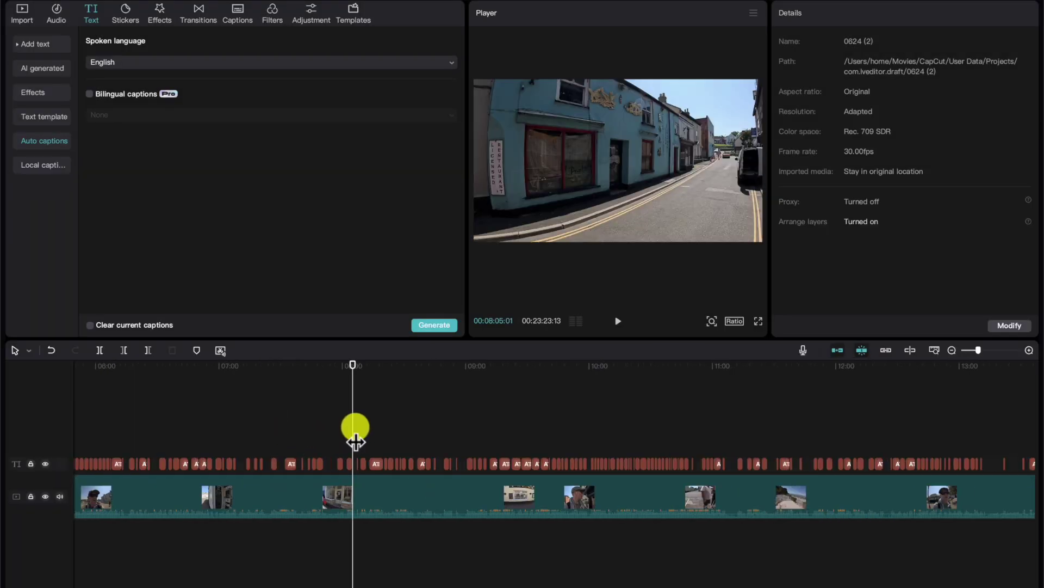
left_click(490, 440)
left_click(507, 441)
key("space")
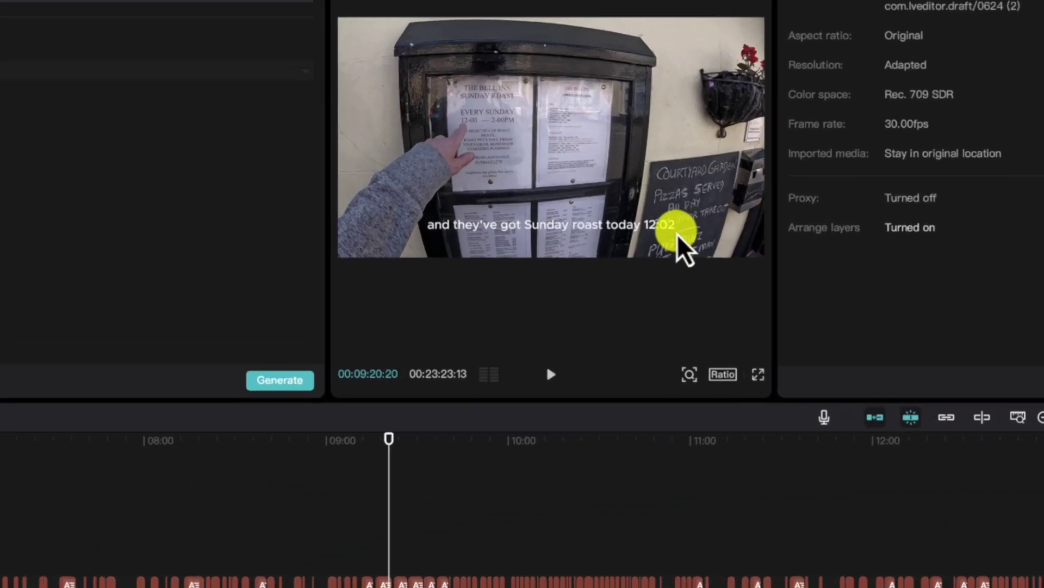
left_click(447, 498)
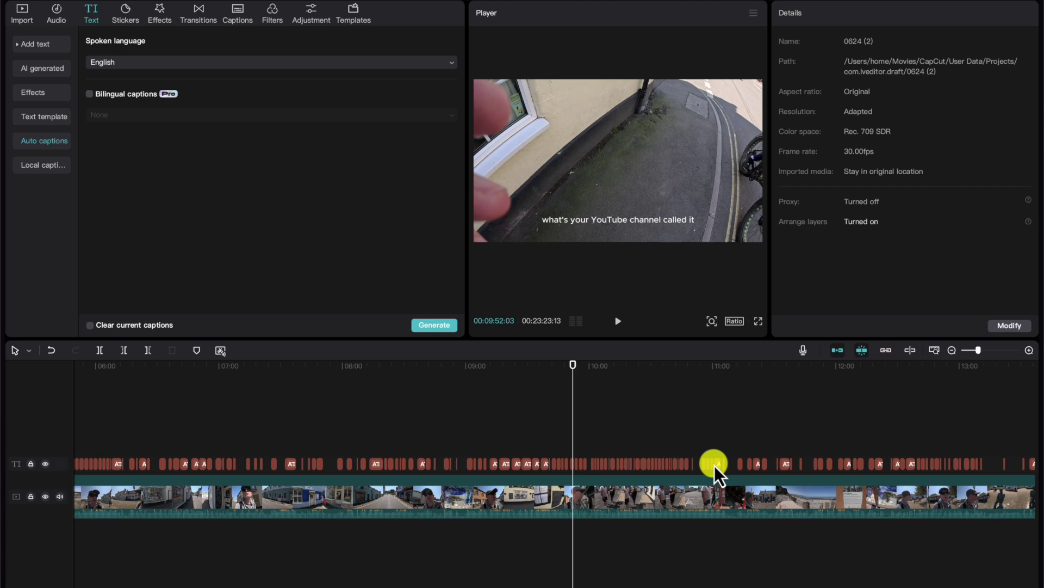
scroll(718, 464, "up", 3)
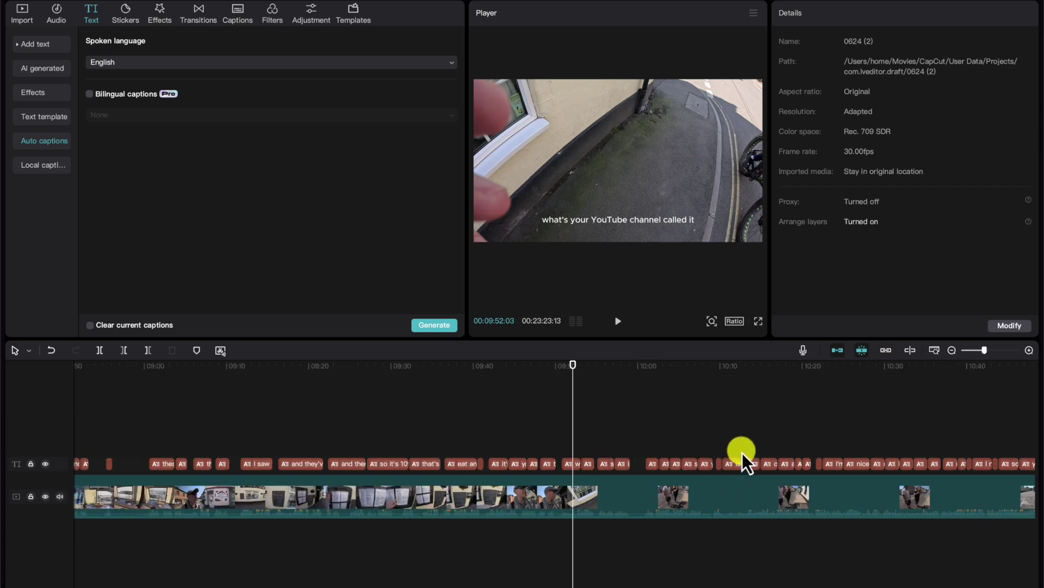
left_click(705, 464)
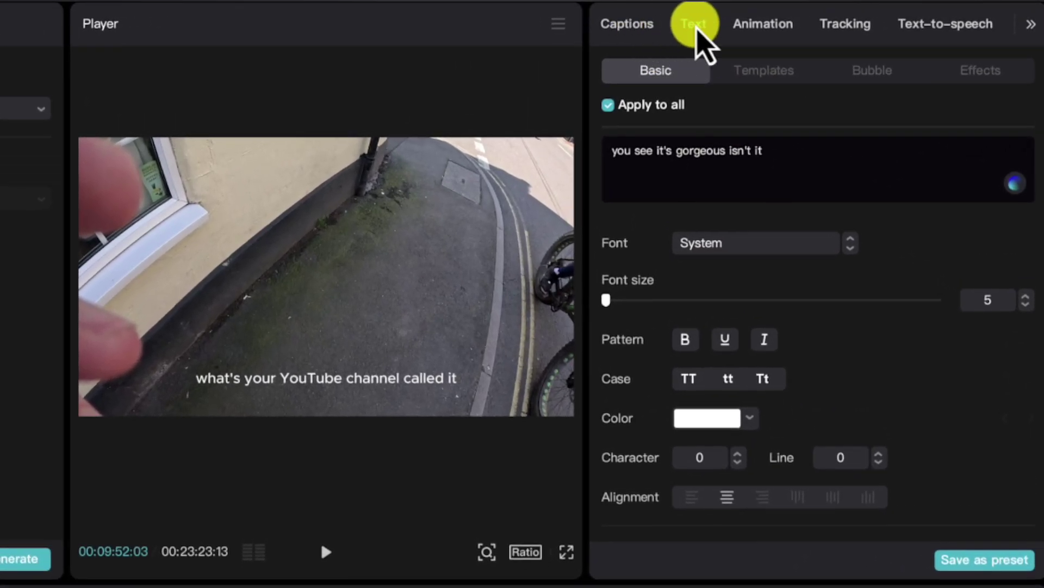
Open the Captions list and preview captions 169 through 174 against the footage.
left_click(630, 25)
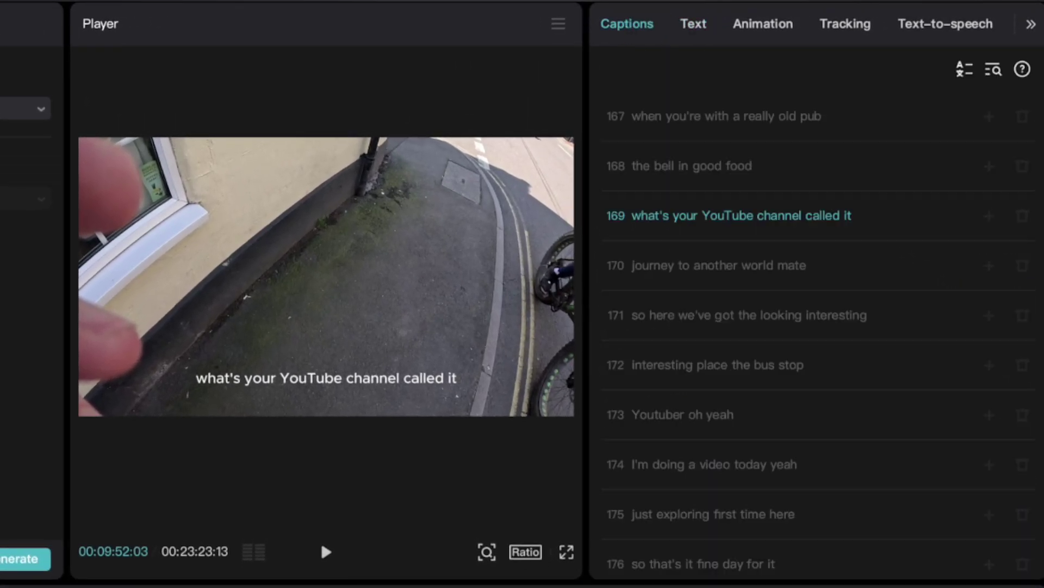
left_click(740, 215)
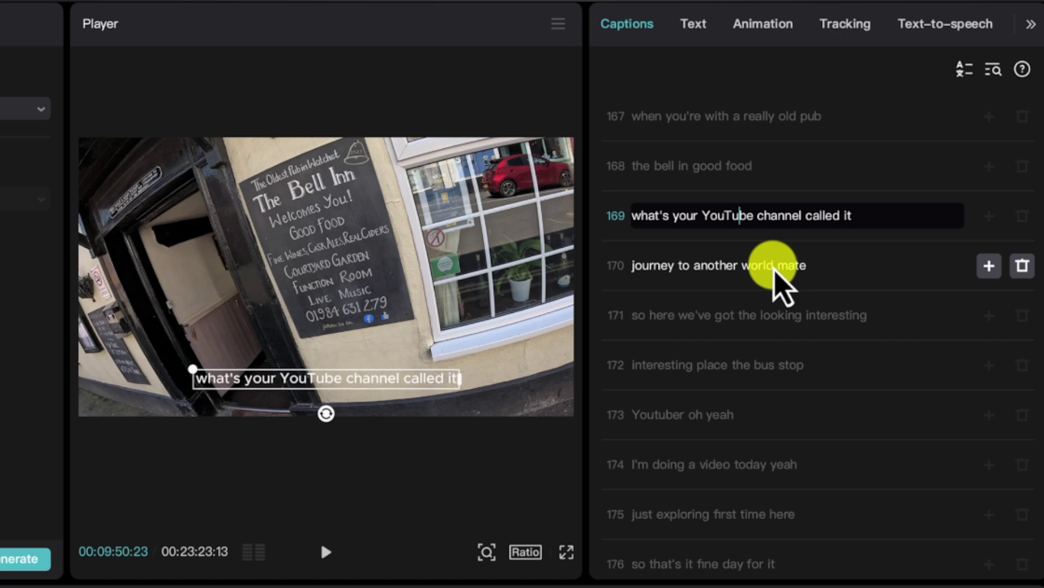
left_click(773, 267)
left_click(818, 270)
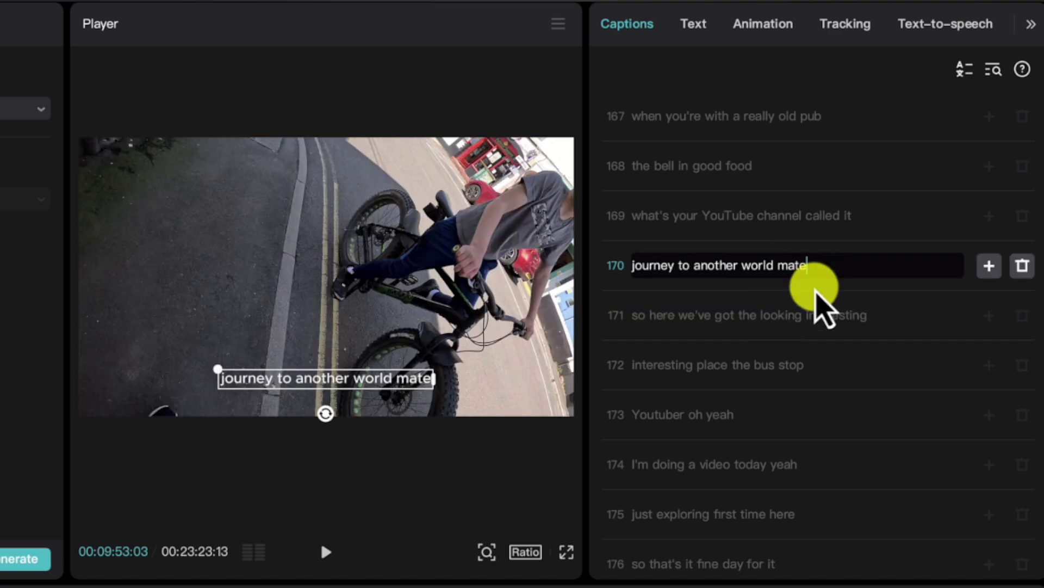
left_click(796, 367)
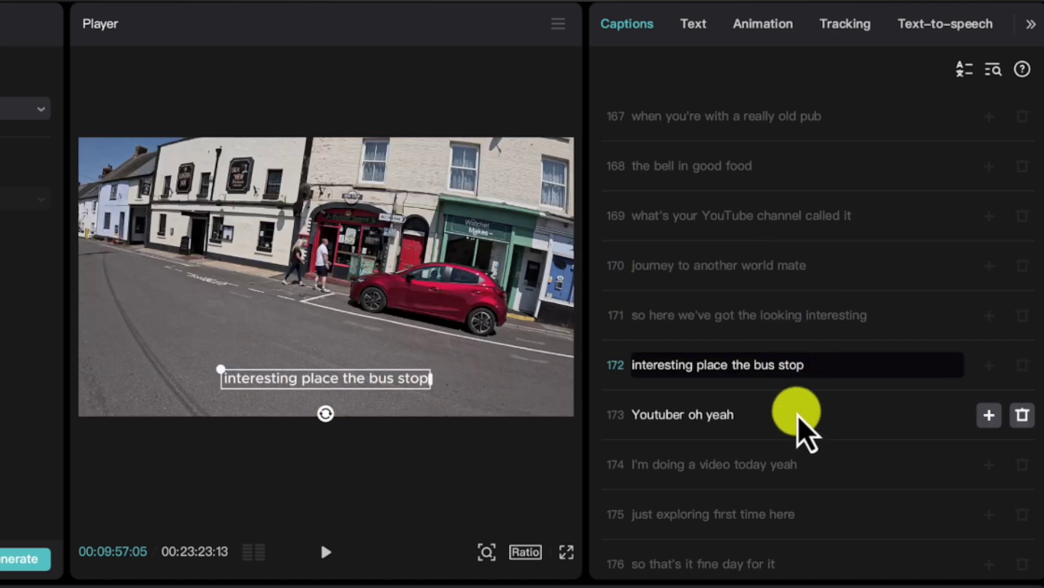
left_click(799, 415)
left_click(796, 459)
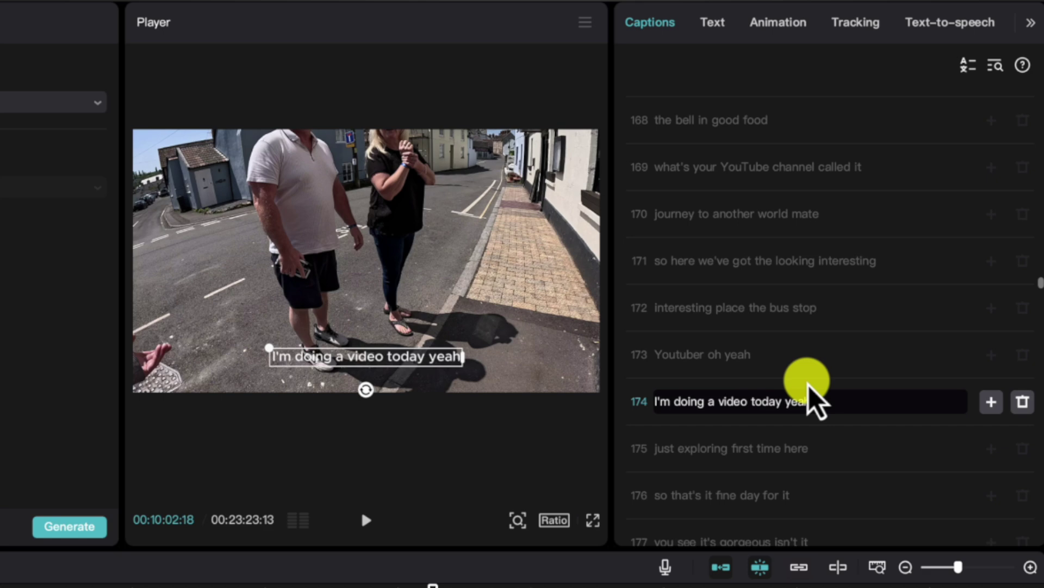
scroll(856, 163, "down", 15)
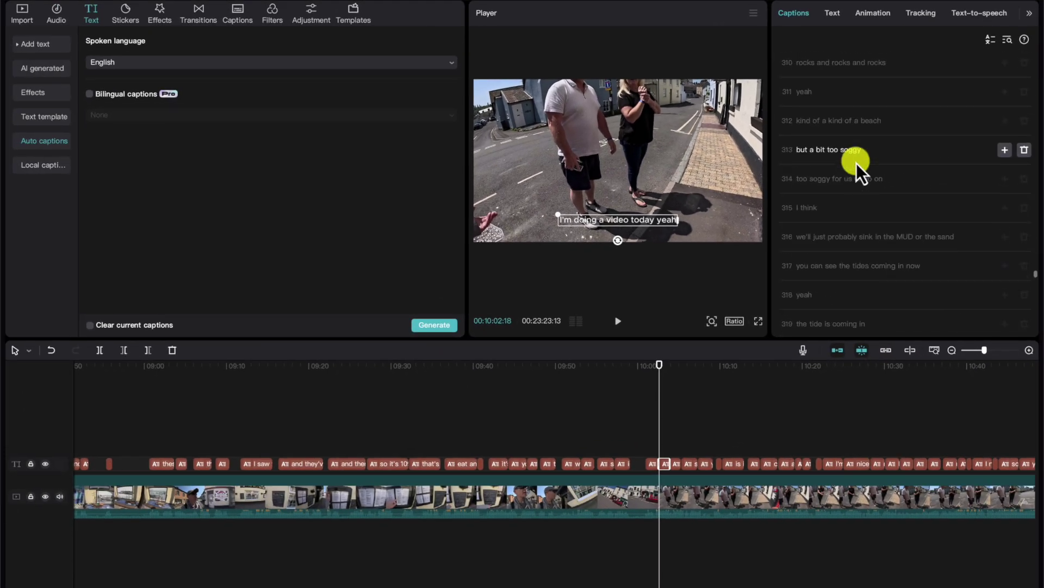
scroll(856, 162, "down", 5)
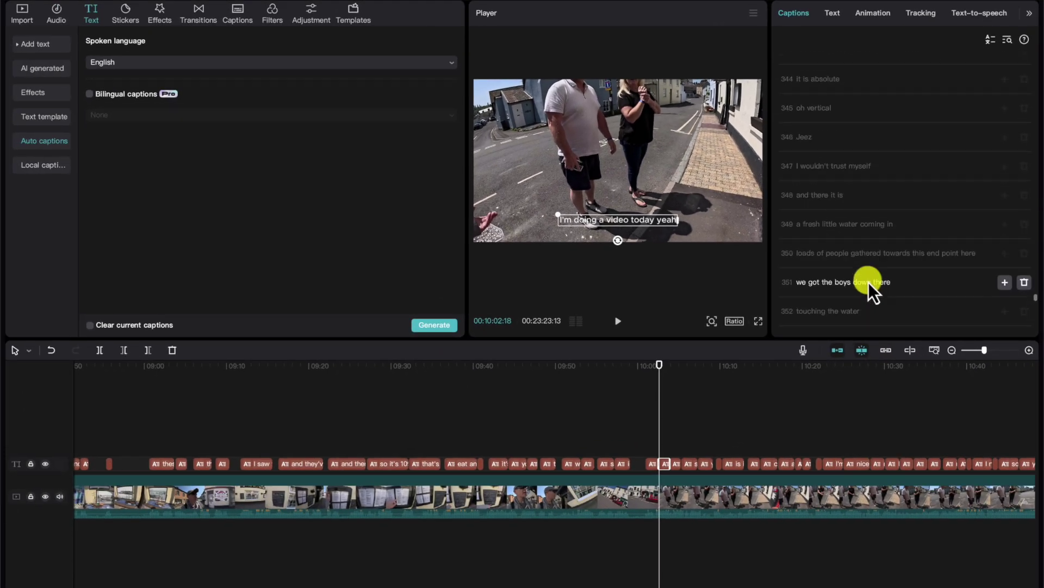
scroll(868, 282, "up", 20)
scroll(869, 282, "up", 15)
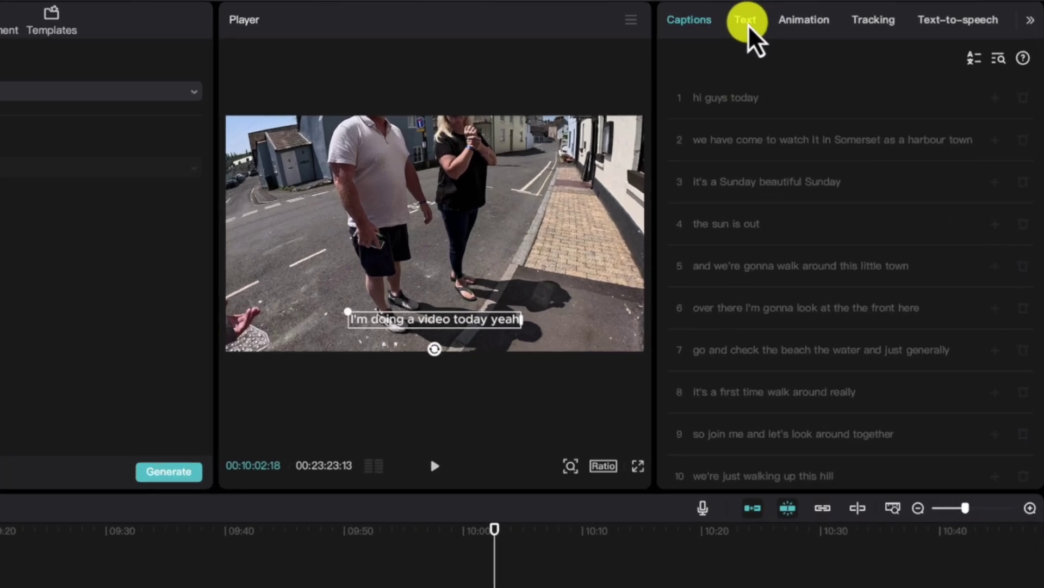
Apply the yellow T preset and 169% scale to all captions, after briefly trying light blue.
left_click(829, 14)
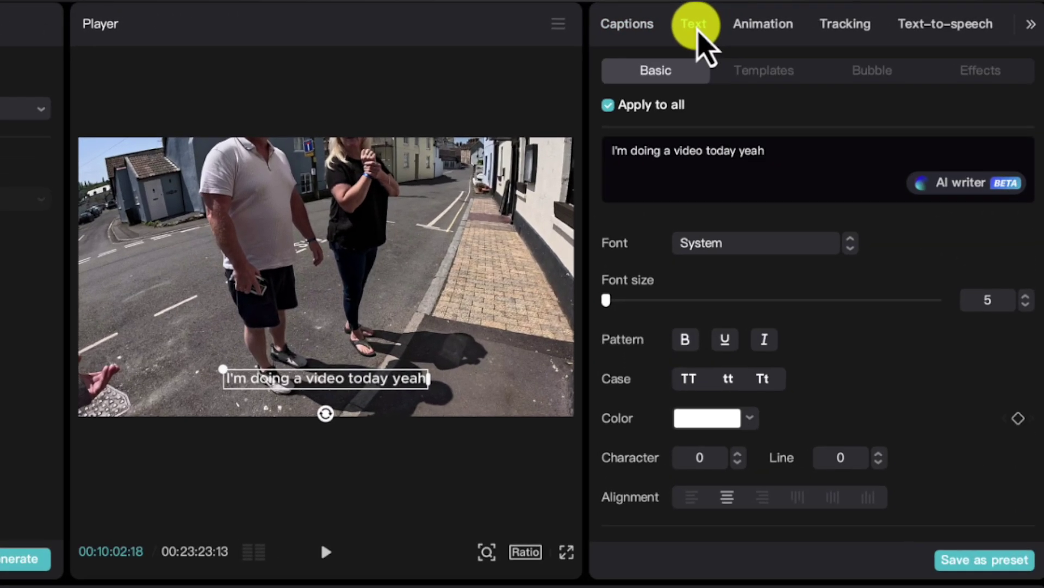
scroll(758, 327, "down", 3)
scroll(759, 327, "down", 2)
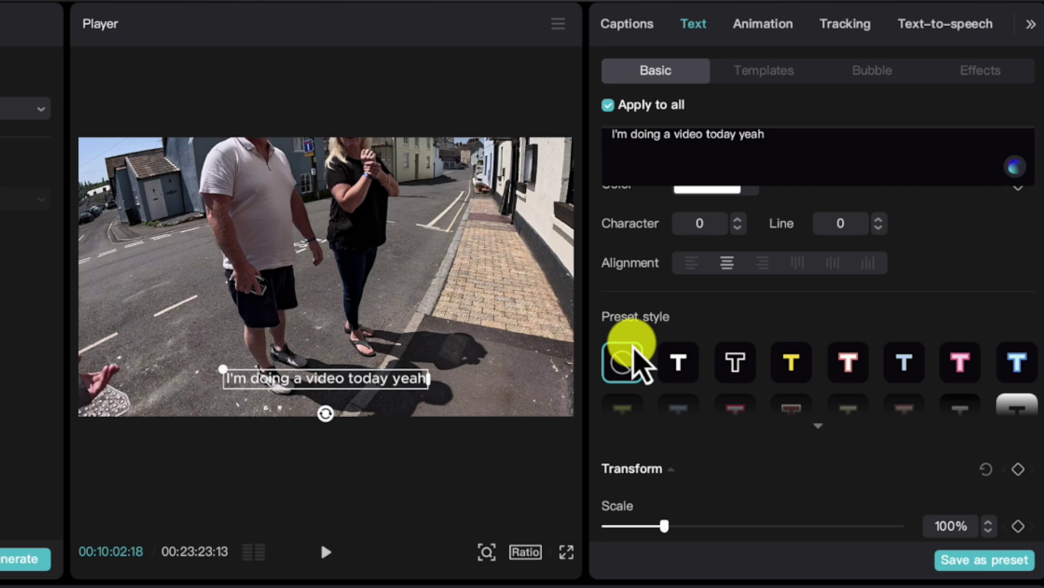
scroll(811, 336, "down", 1)
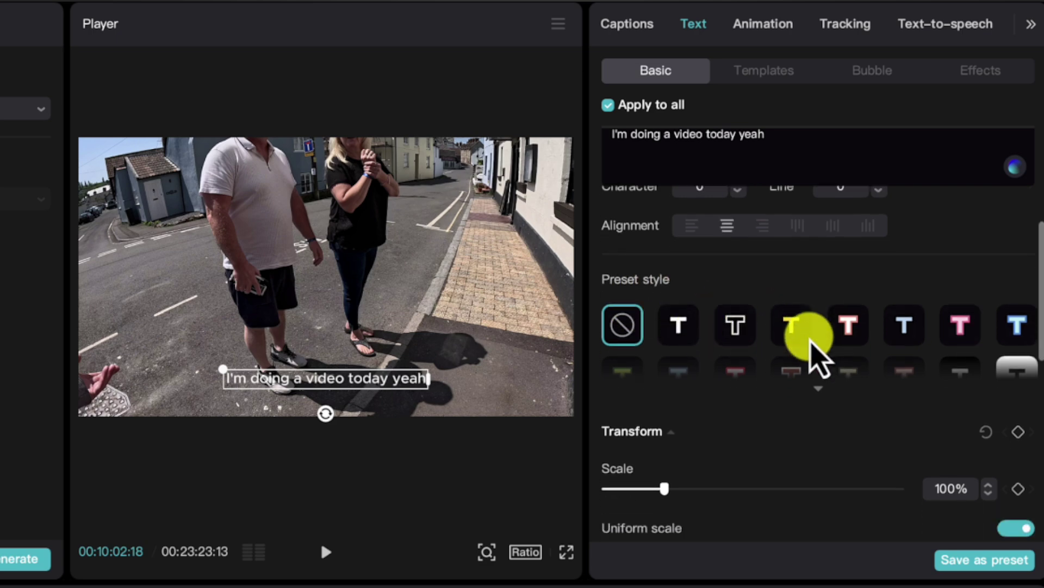
scroll(816, 322, "down", 1)
scroll(820, 311, "down", 1)
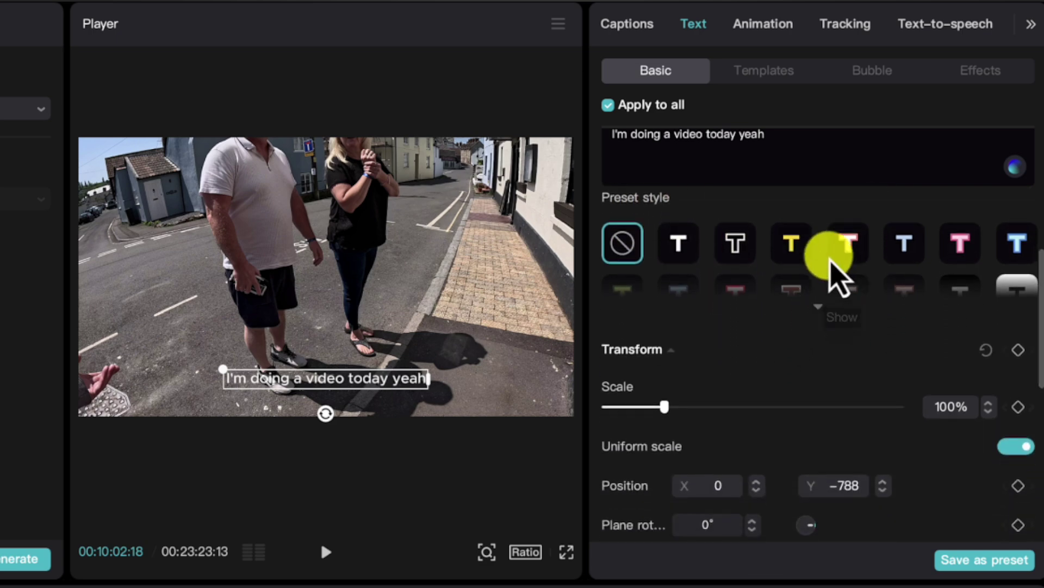
left_click(794, 243)
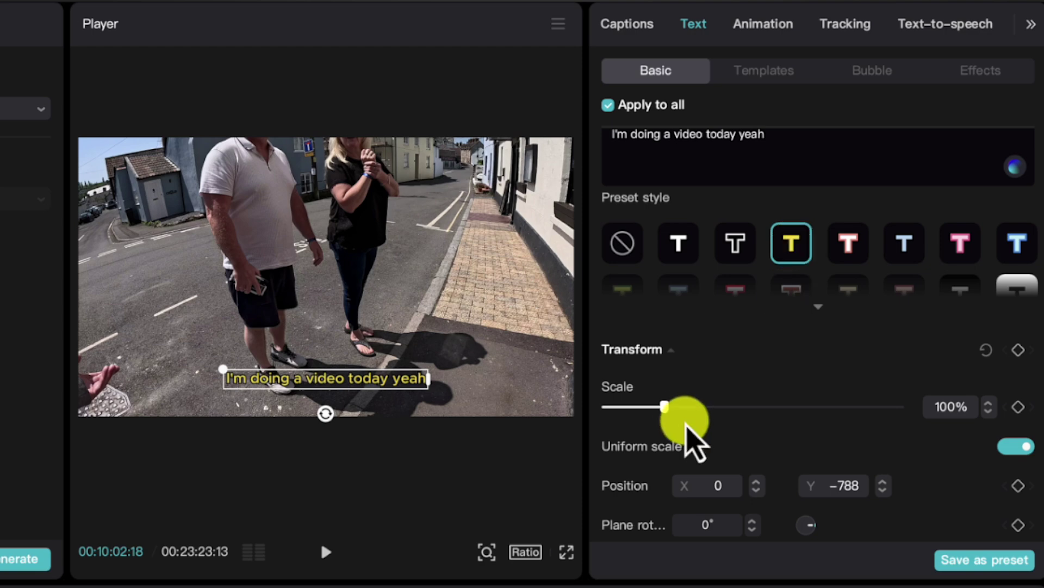
left_click_drag(671, 411, 705, 407)
left_click(1018, 248)
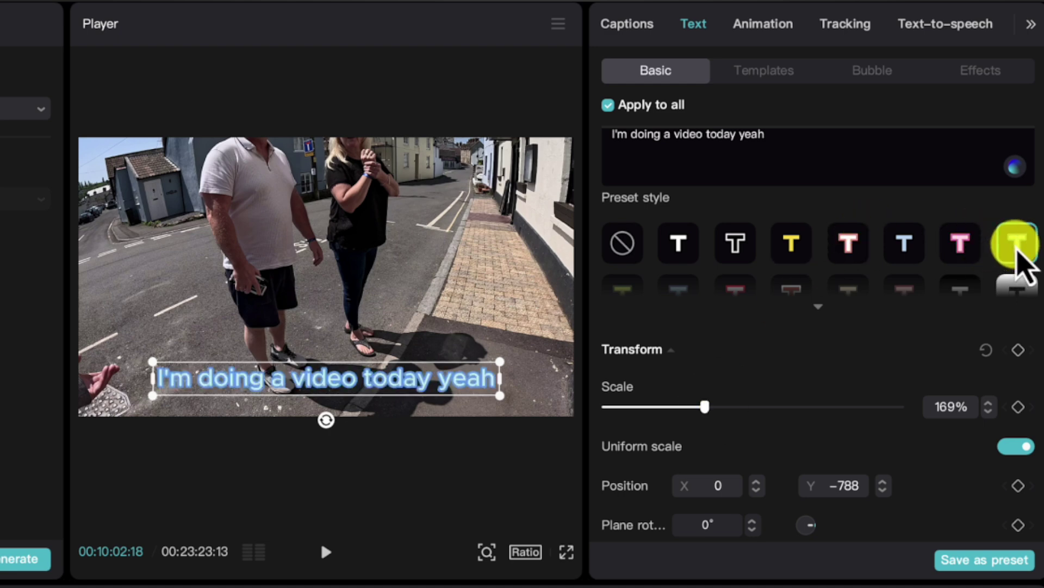
left_click(795, 246)
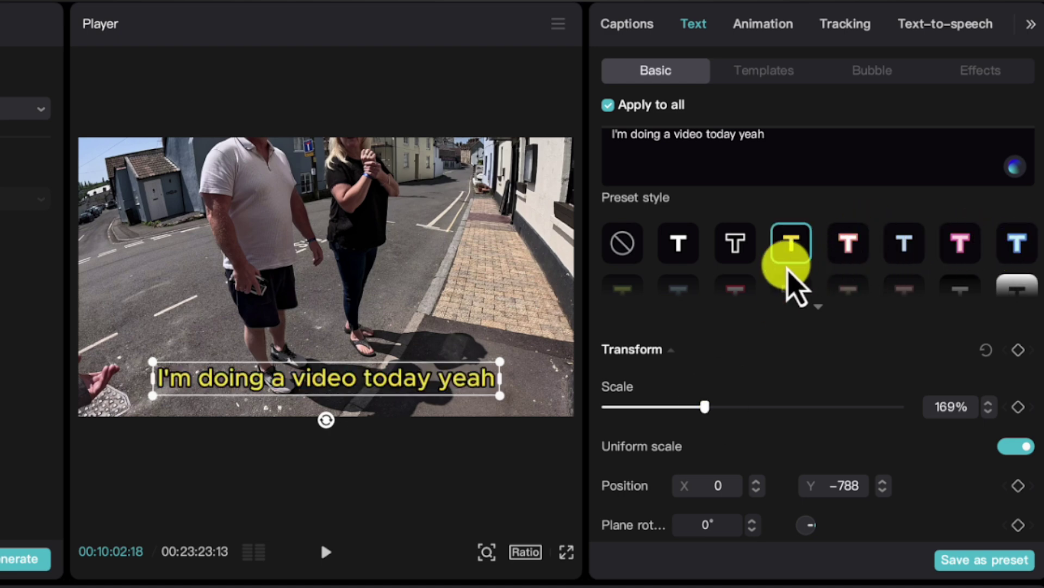
scroll(767, 326, "down", 3)
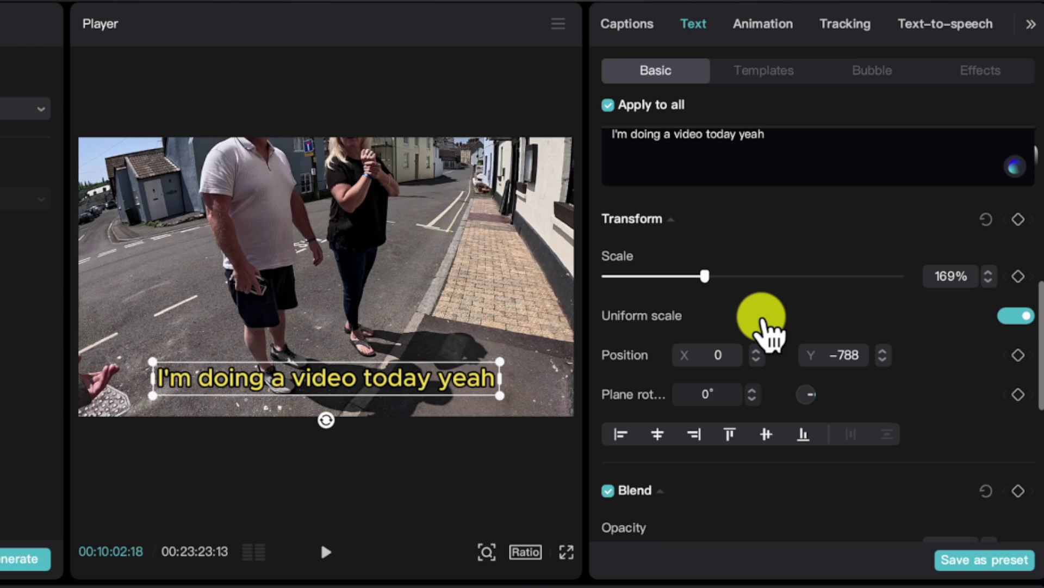
scroll(767, 326, "up", 3)
scroll(772, 325, "up", 3)
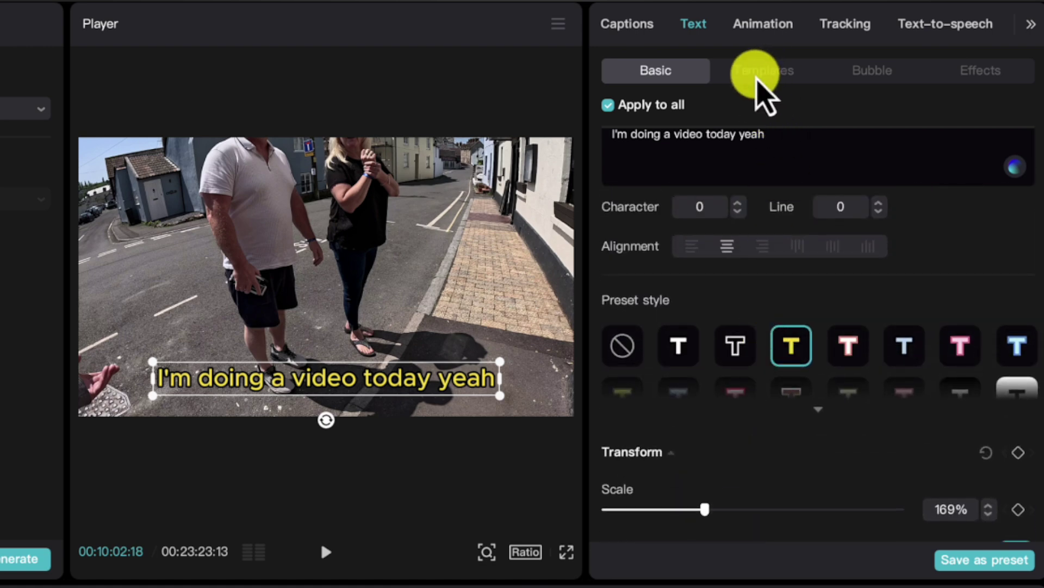
Browse Templates and Bubble, then apply the blue glowing ART effect after trying an outline one.
left_click(757, 73)
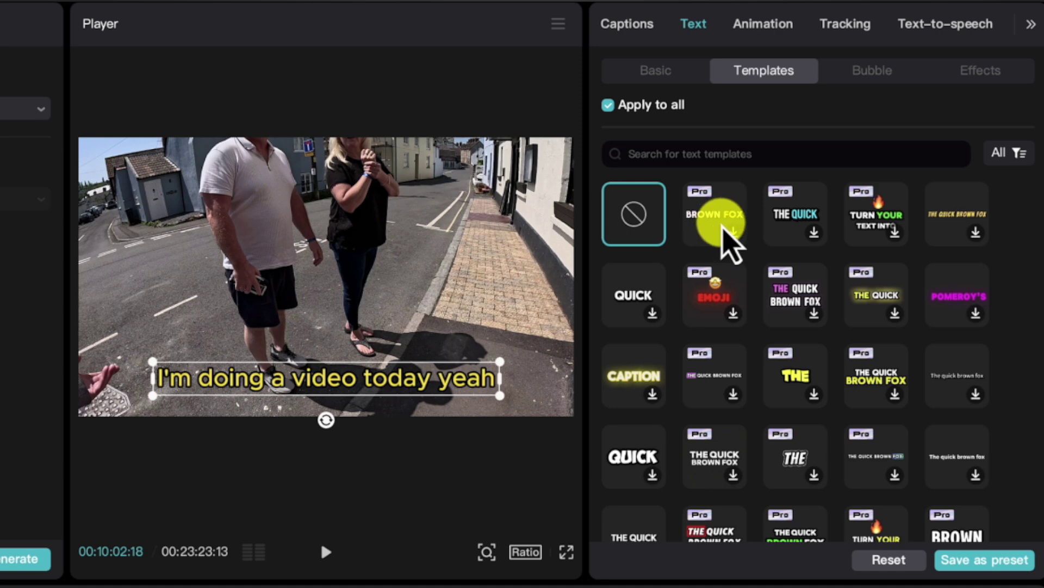
scroll(820, 331, "down", 1)
scroll(819, 333, "down", 1)
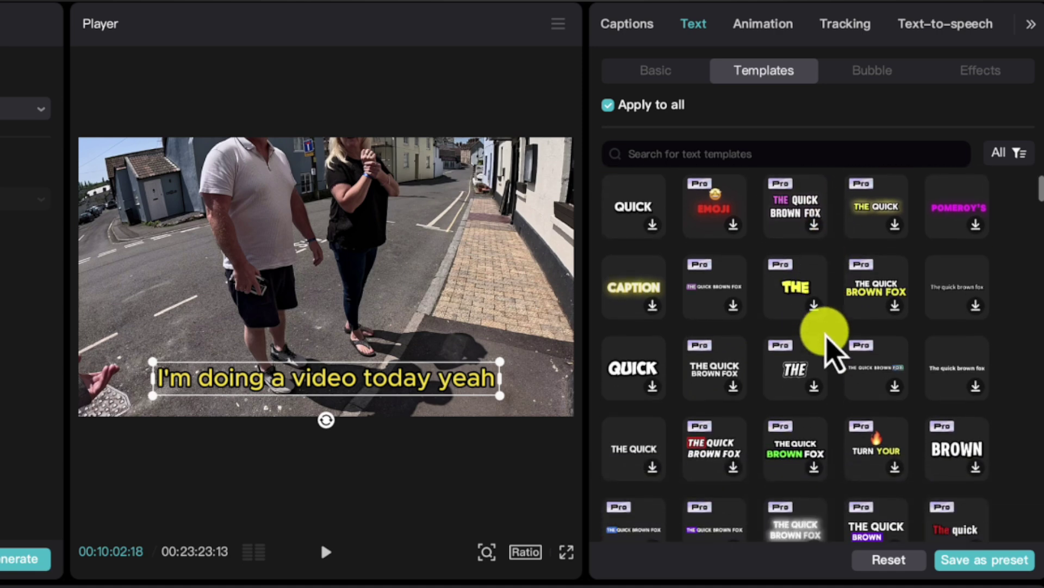
scroll(937, 392, "down", 1)
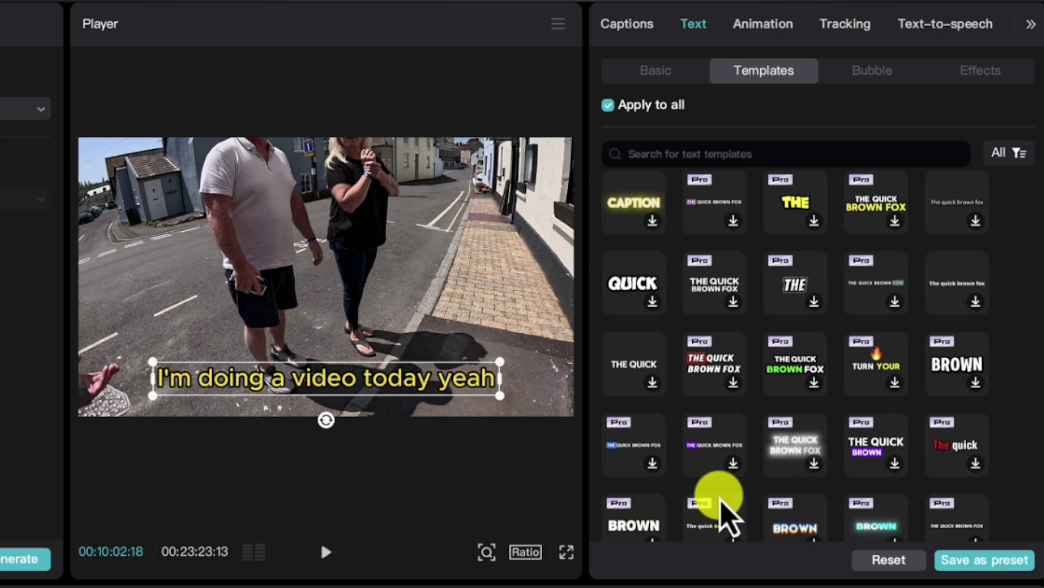
scroll(723, 513, "up", 1)
left_click(877, 73)
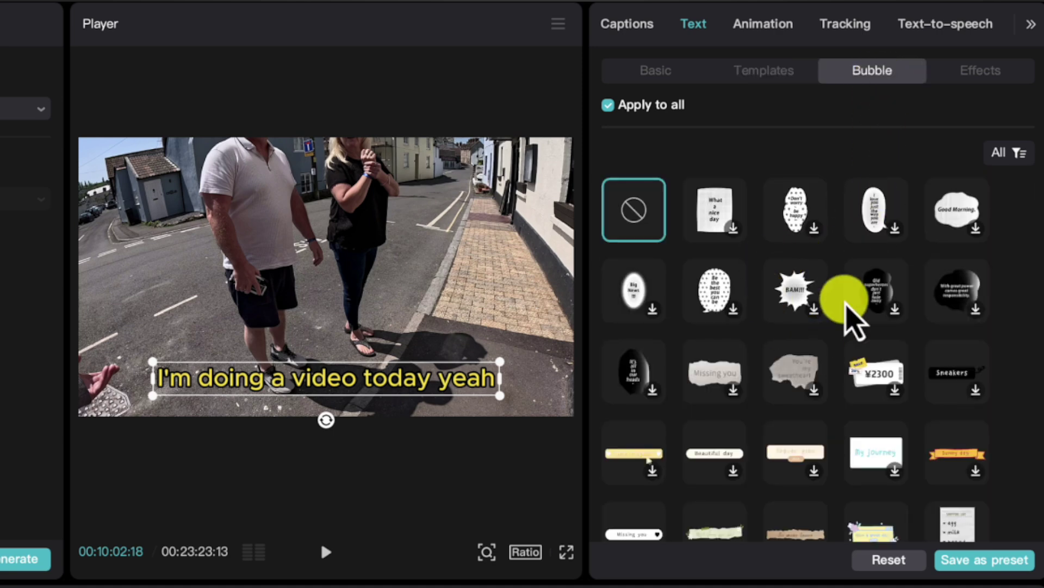
left_click(940, 81)
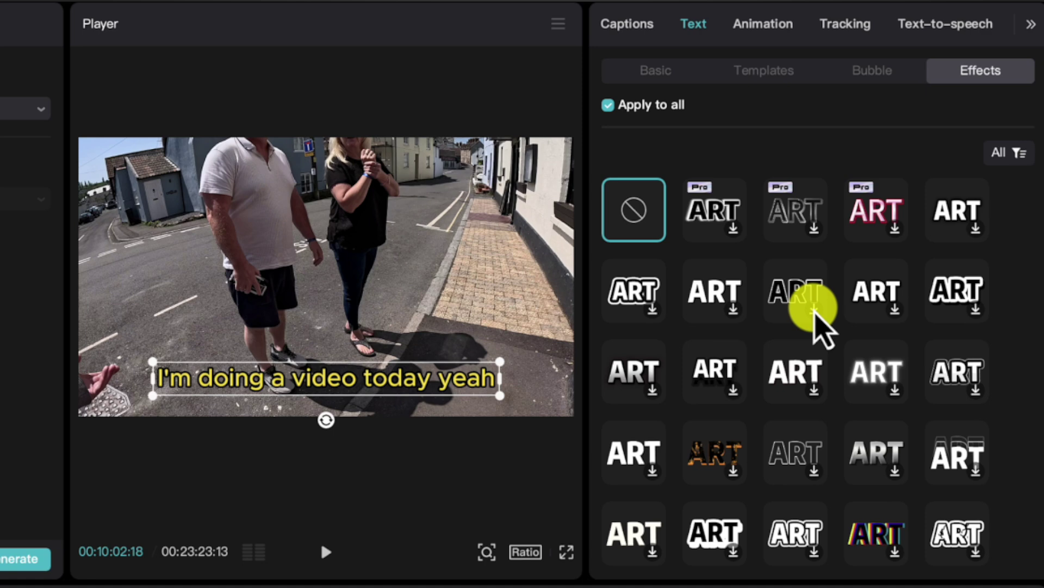
left_click(811, 308)
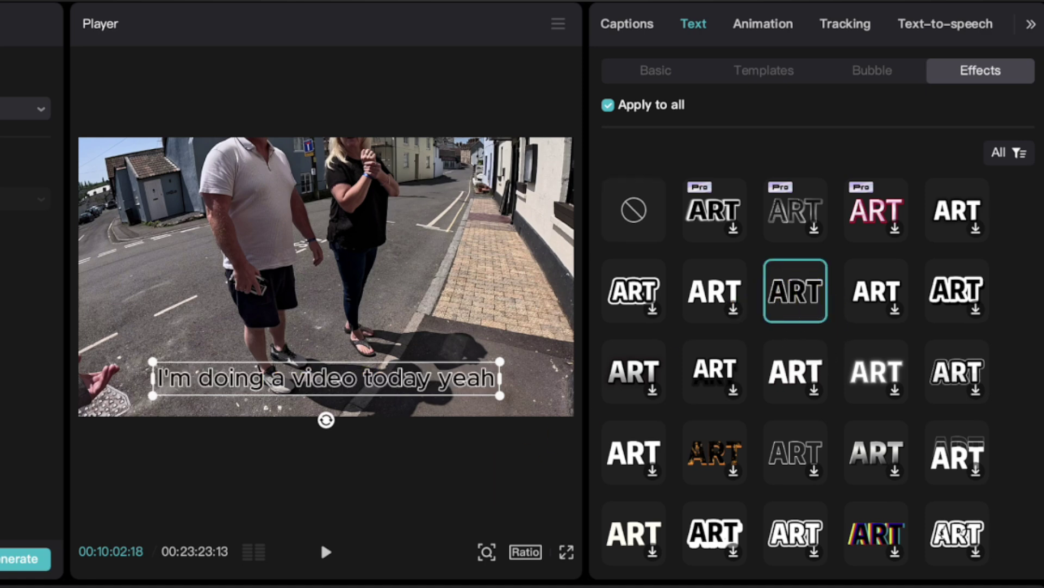
scroll(945, 269, "down", 3)
left_click(875, 441)
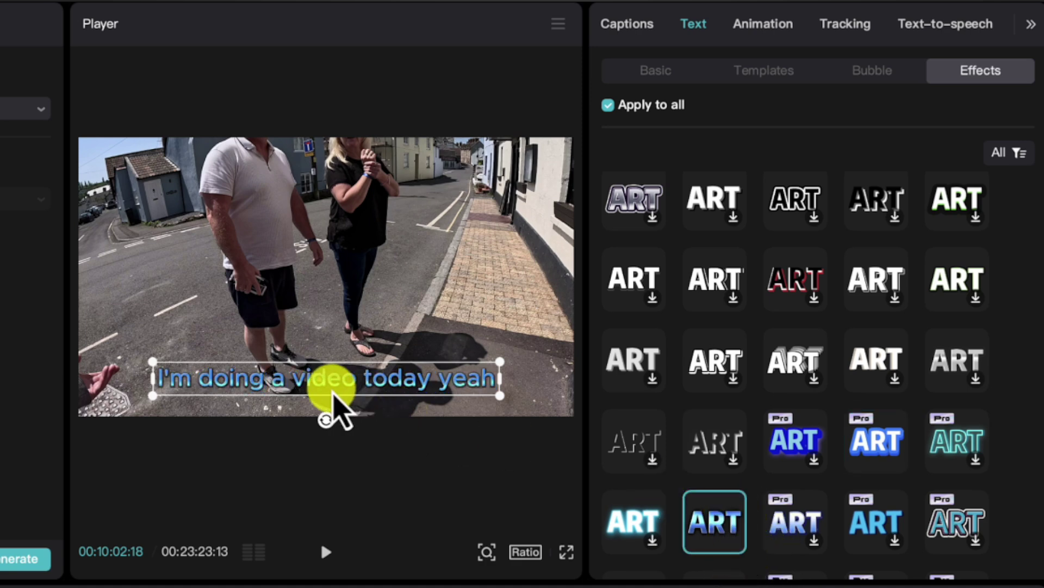
left_click(872, 71)
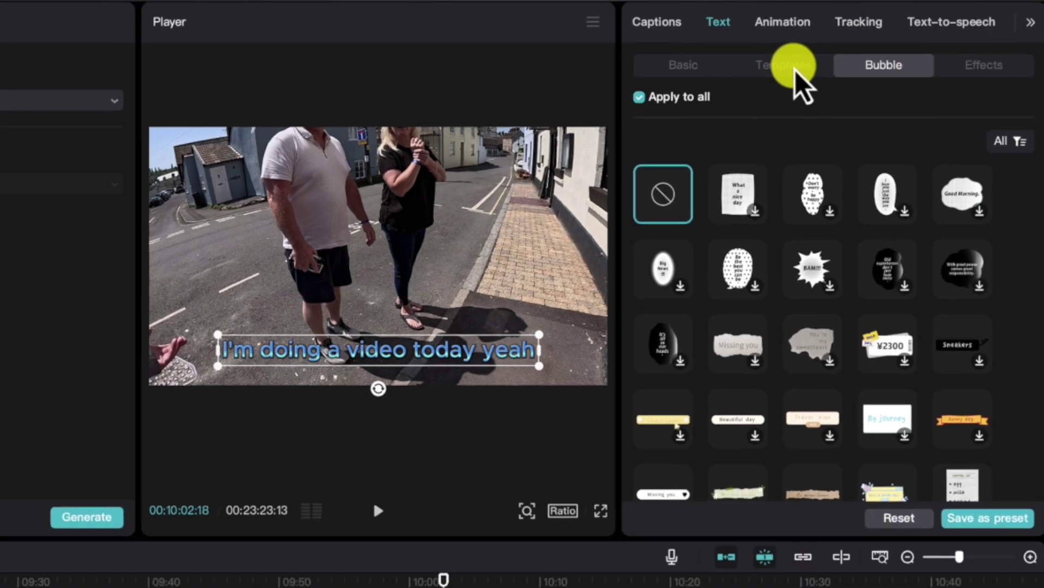
left_click(794, 67)
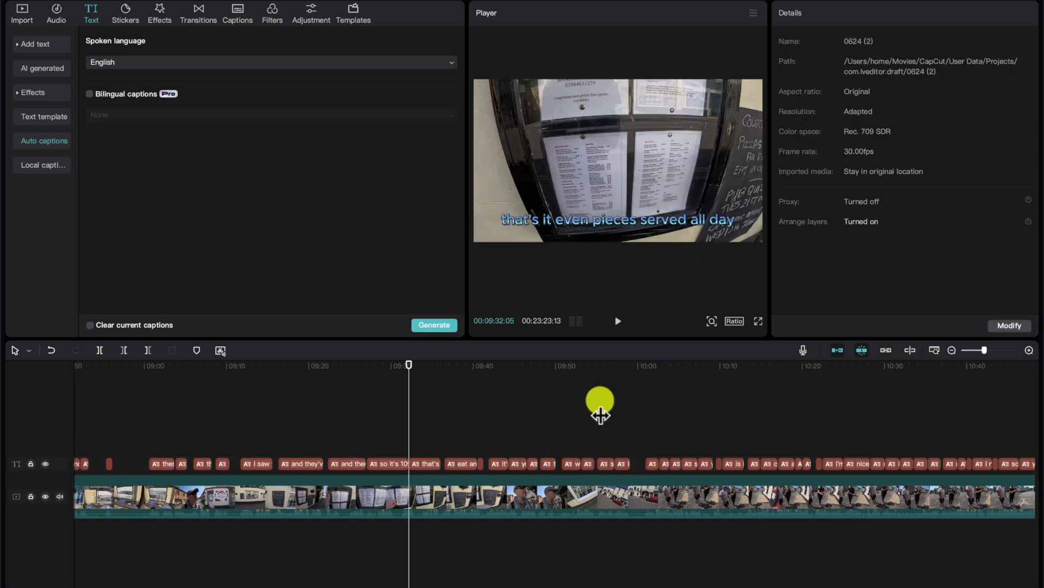
Check captions near 10:10 and 10:36, then disable the main vlog clip with V.
left_click(722, 412)
left_click(849, 421)
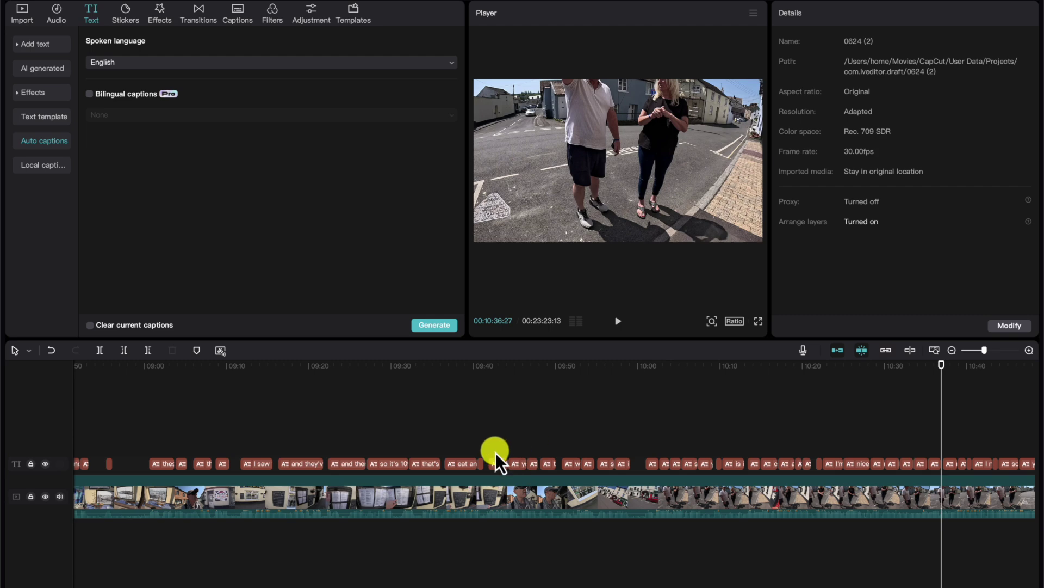
left_click(495, 502)
key("v")
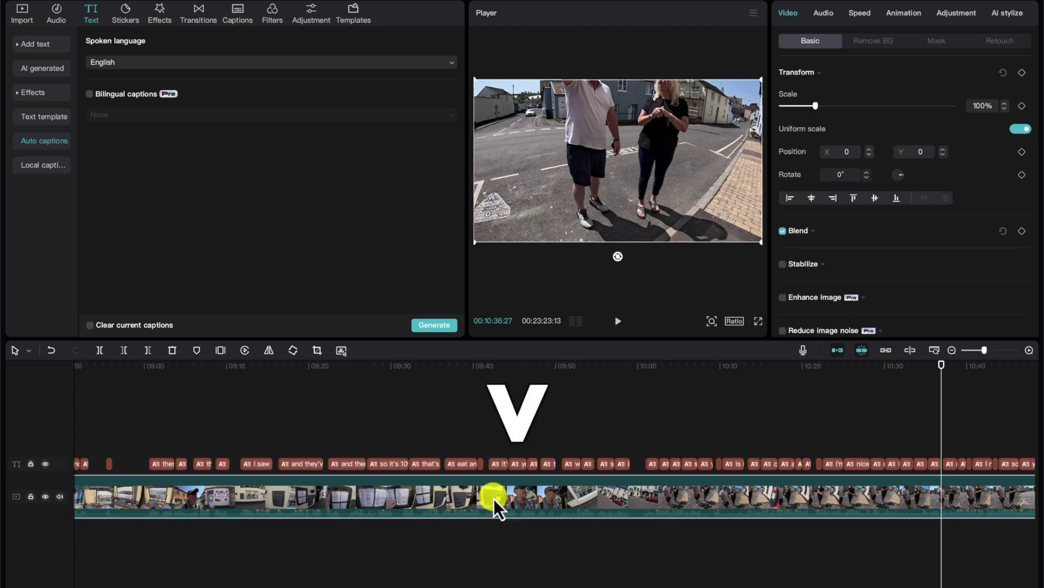
left_click(375, 491)
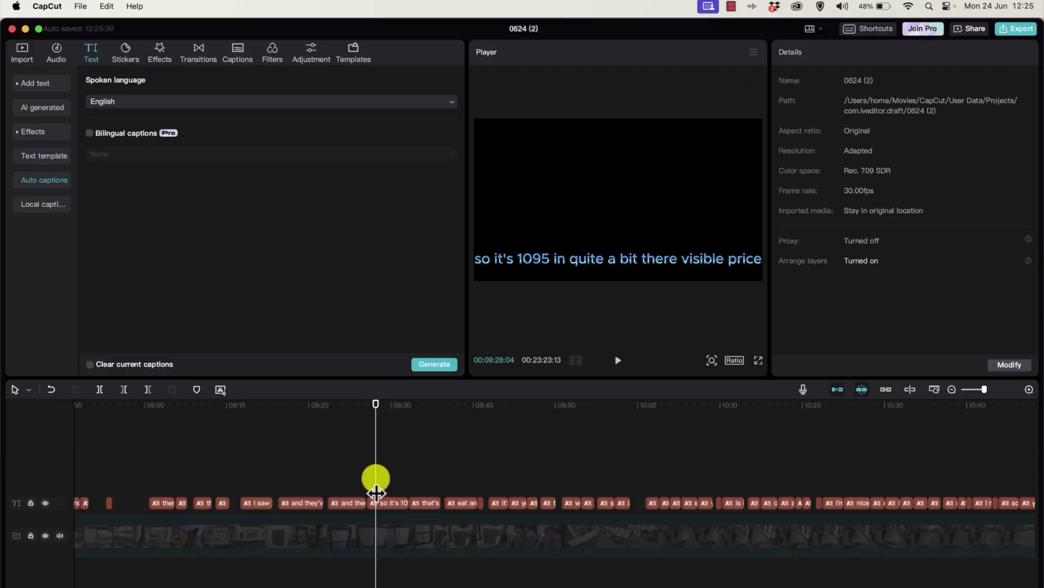
left_click(78, 7)
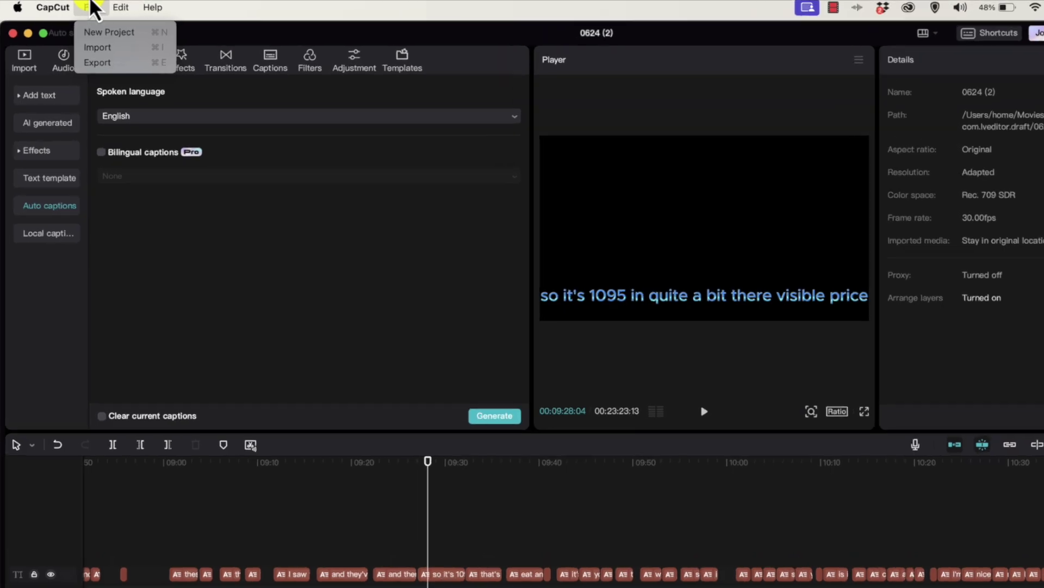
Export the captions-only video as a 1080P, H.264, 30fps mp4.
left_click(113, 60)
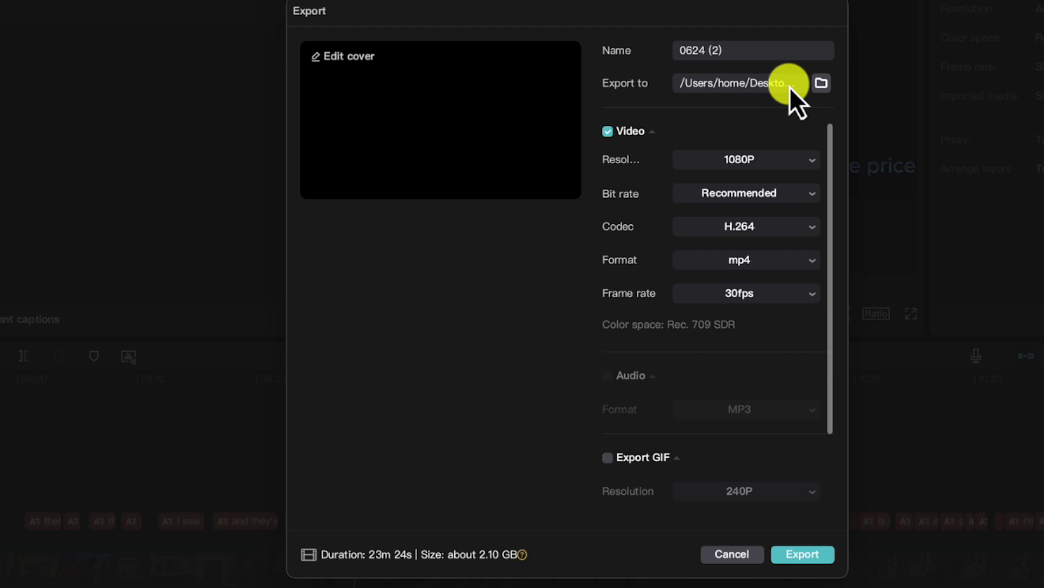
left_click(777, 161)
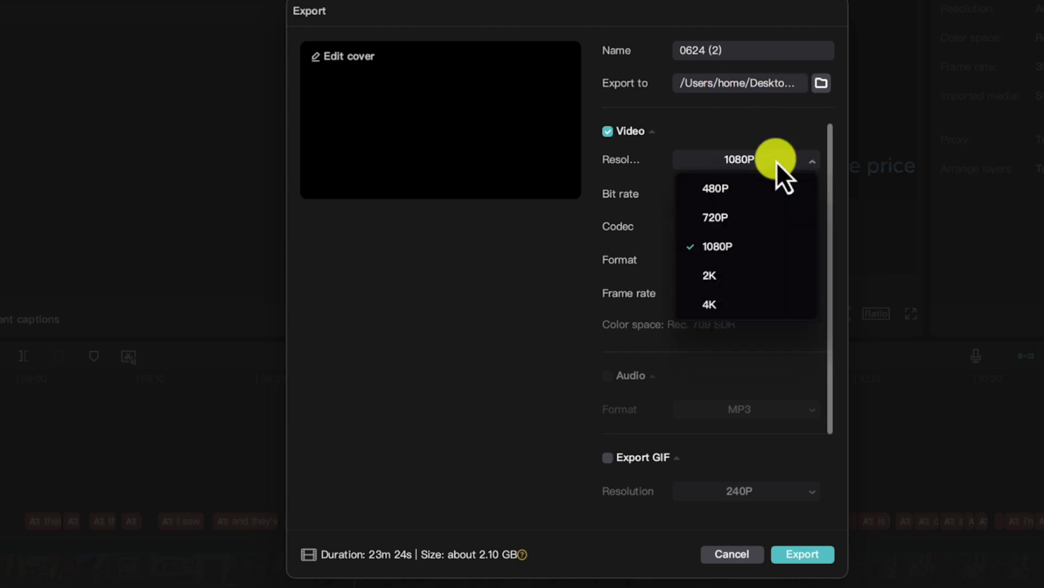
left_click(777, 161)
left_click(776, 161)
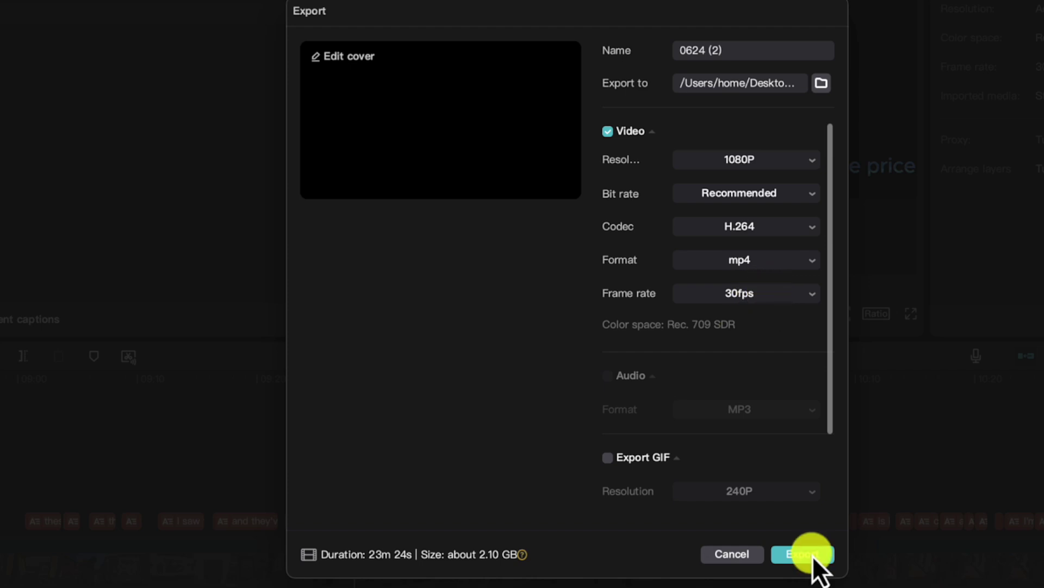
left_click(796, 555)
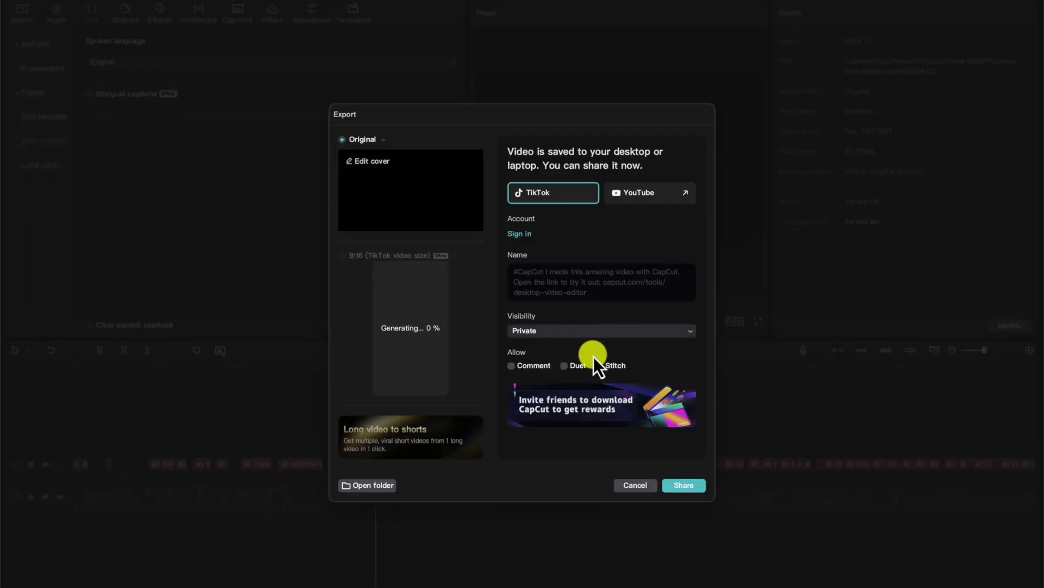
Cancel the share dialog to dismiss the finished export window.
left_click(637, 485)
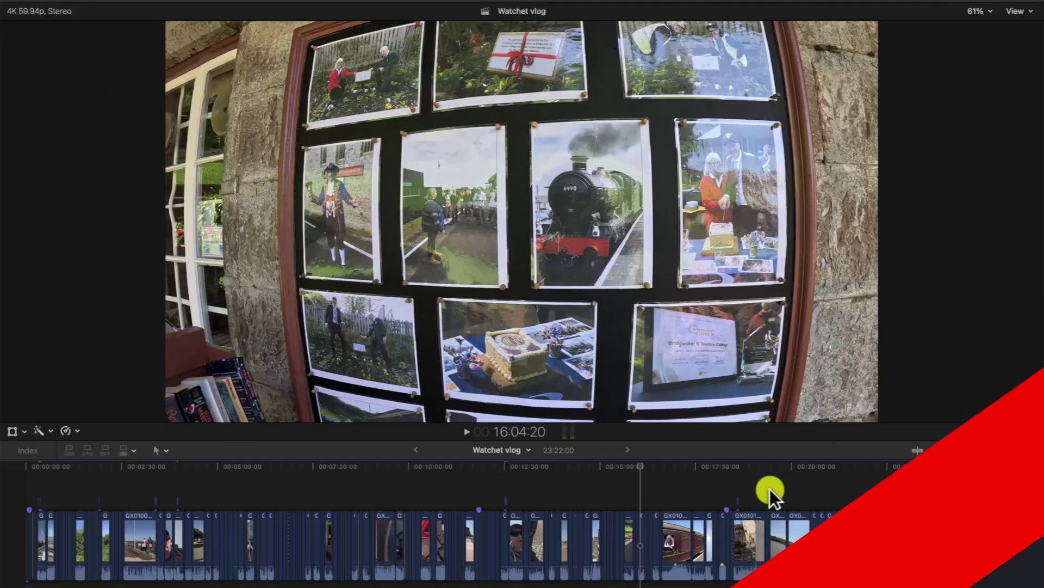
Import 0624 (2).mp4 into the library and stack it above the vlog footage.
left_click(772, 490)
key("ctrl+super+1")
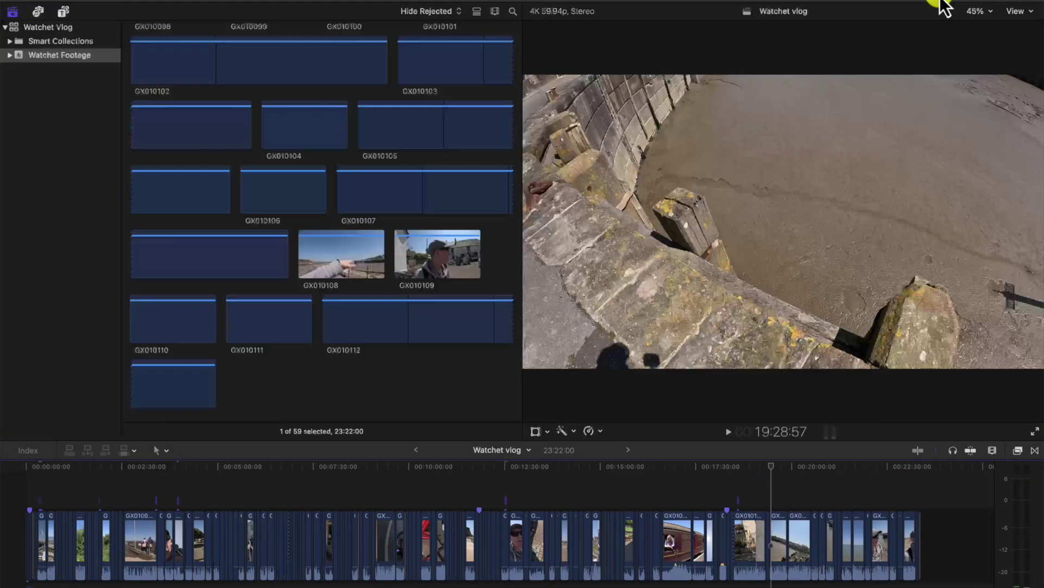
key("alt+super+2")
scroll(363, 245, "down", 5)
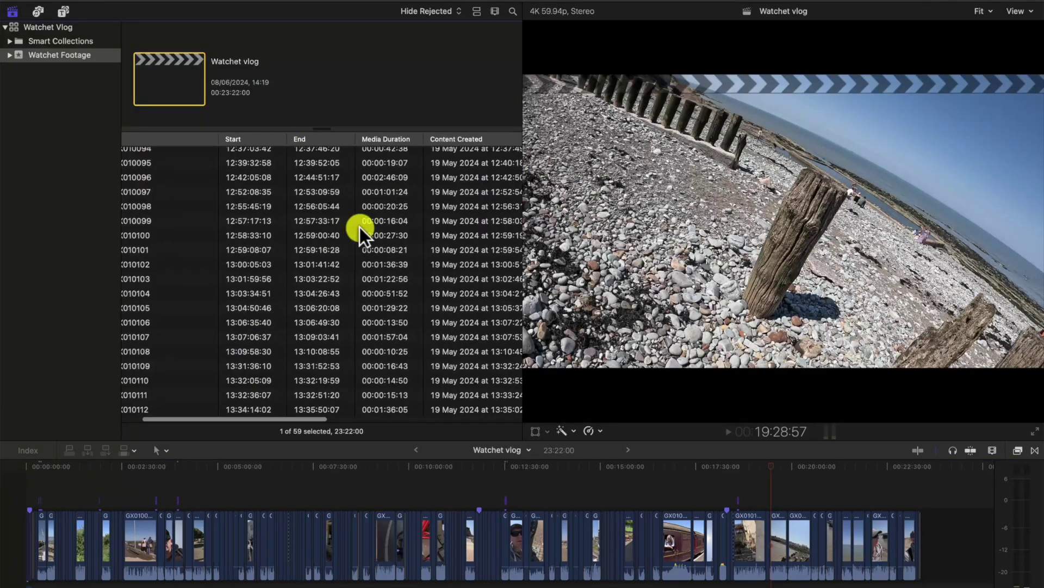
scroll(360, 227, "left", 3)
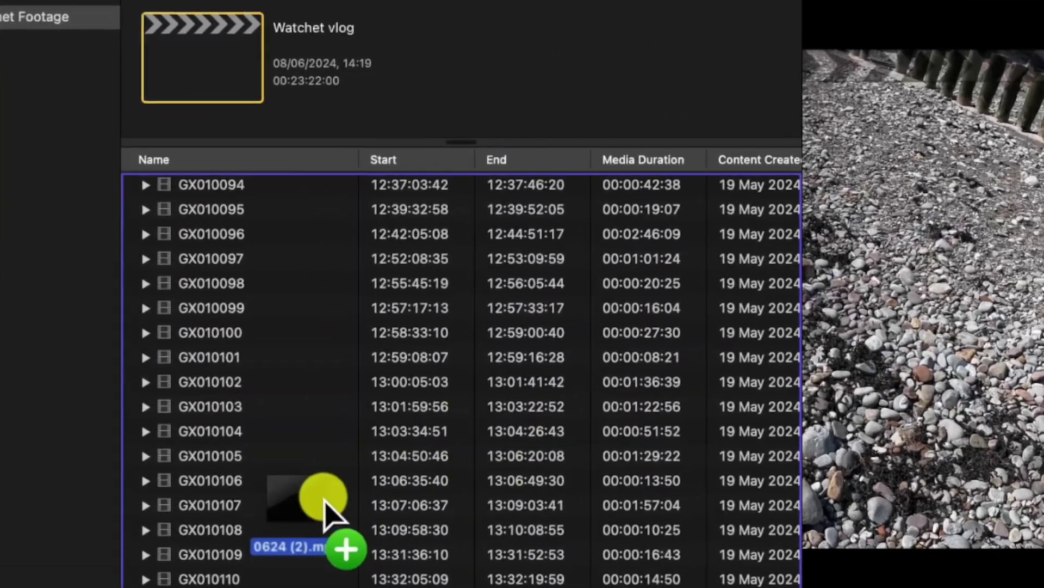
left_click_drag(366, 323, 307, 283)
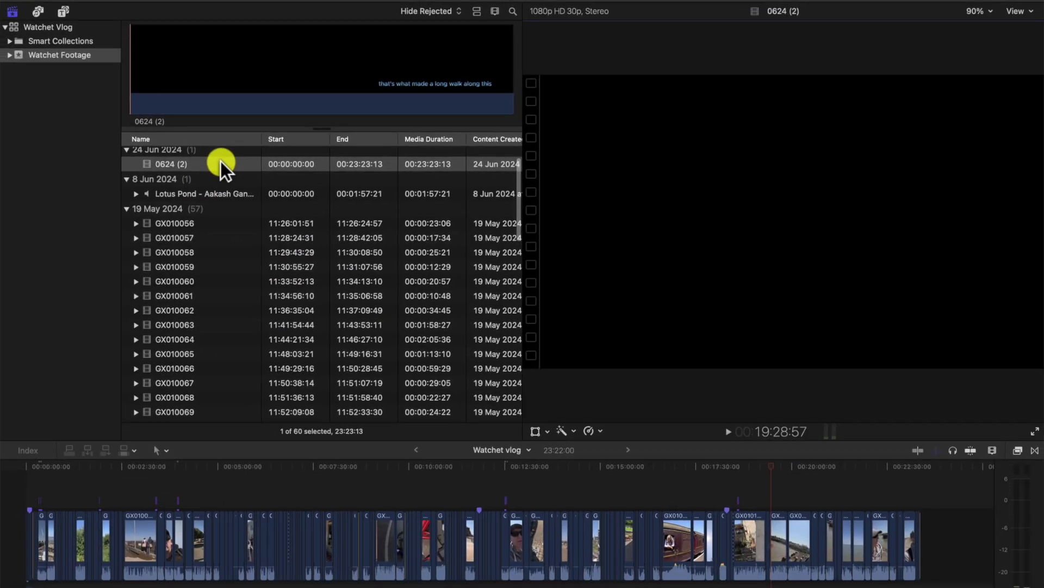
mouse_move(222, 163)
left_mouse_down()
mouse_move(120, 470)
mouse_move(69, 470)
left_mouse_up()
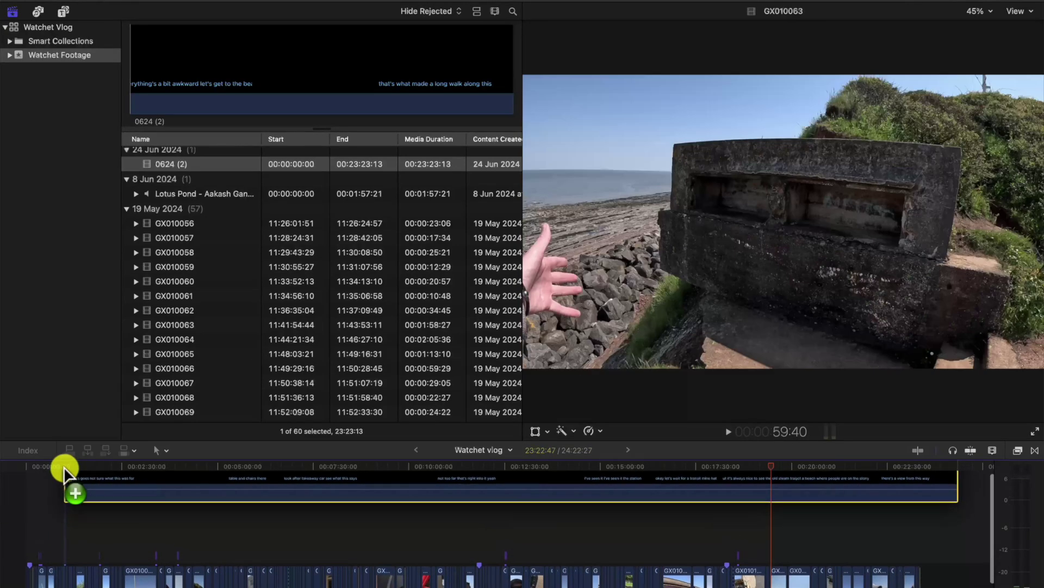
mouse_move(70, 470)
left_mouse_down()
mouse_move(46, 517)
mouse_move(20, 523)
left_mouse_up()
Select the 0624 (2) captions clip, stop playback, and show its Inspector.
key("ctrl+super+1")
key("space")
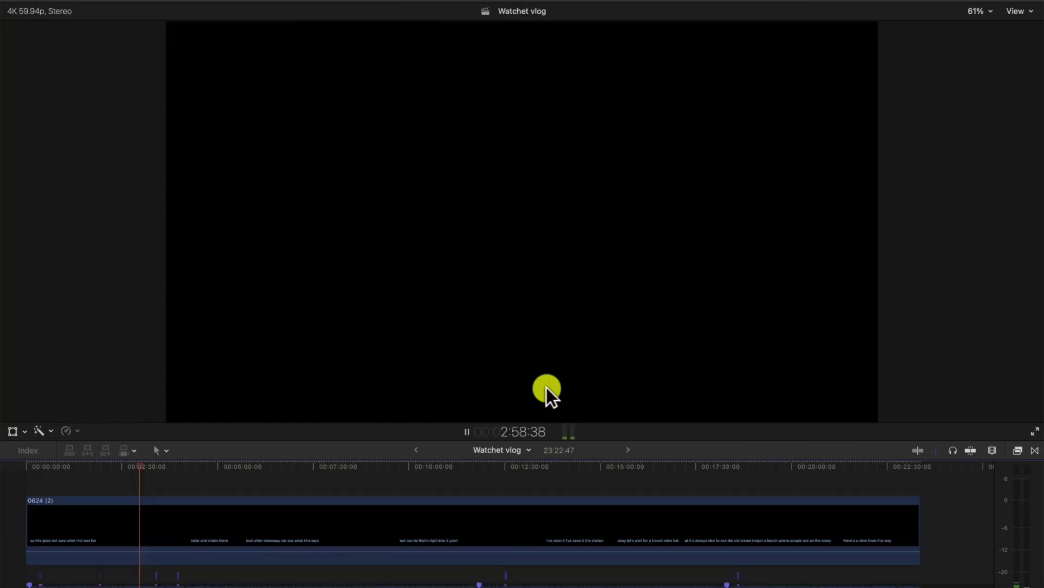
left_click(278, 519)
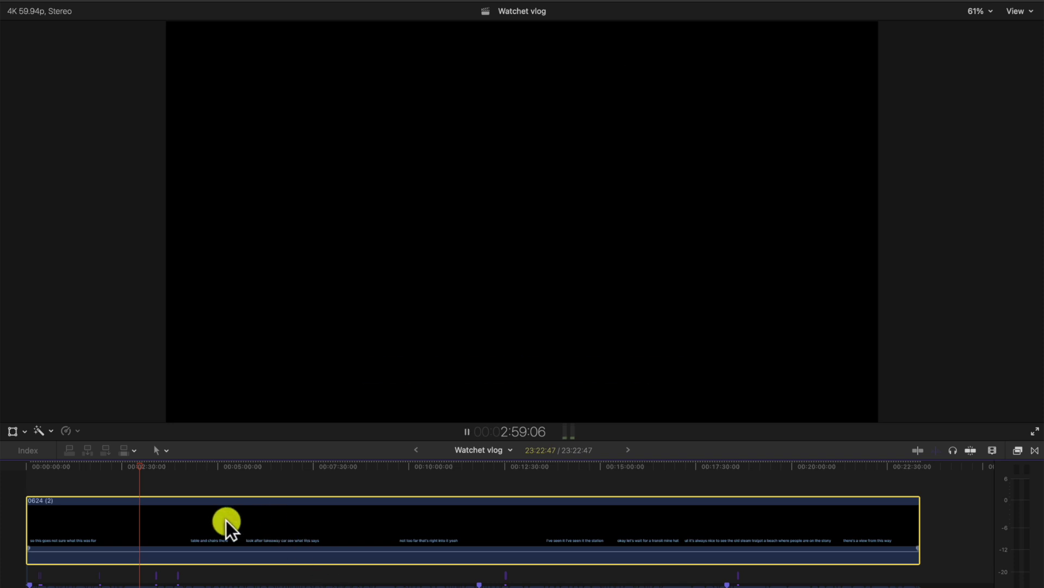
key("space")
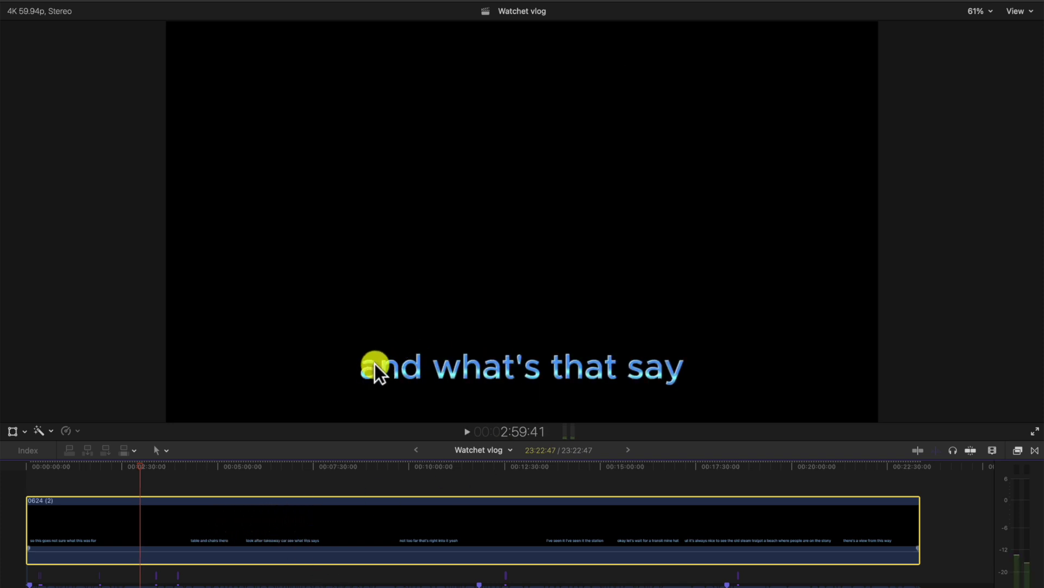
key("super+4")
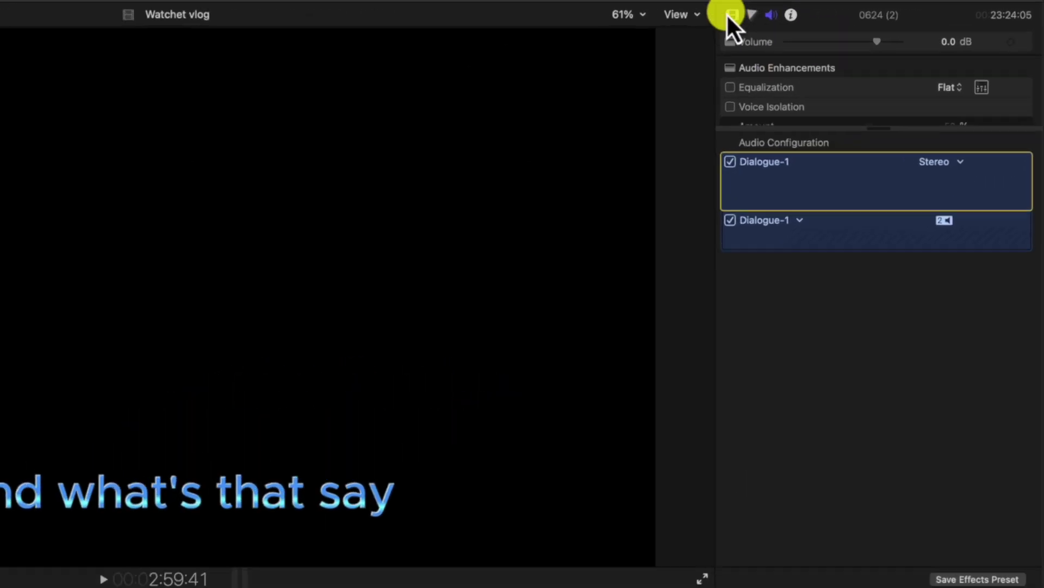
Set the 0624 (2) clip's video blend mode to Add and play back from about 4:41.
left_click(645, 19)
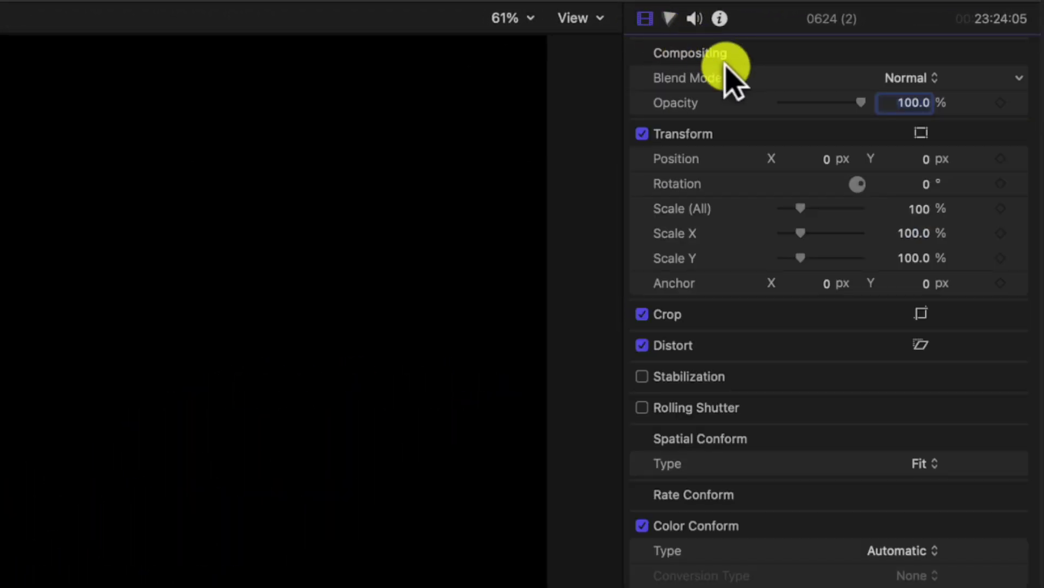
left_click(934, 82)
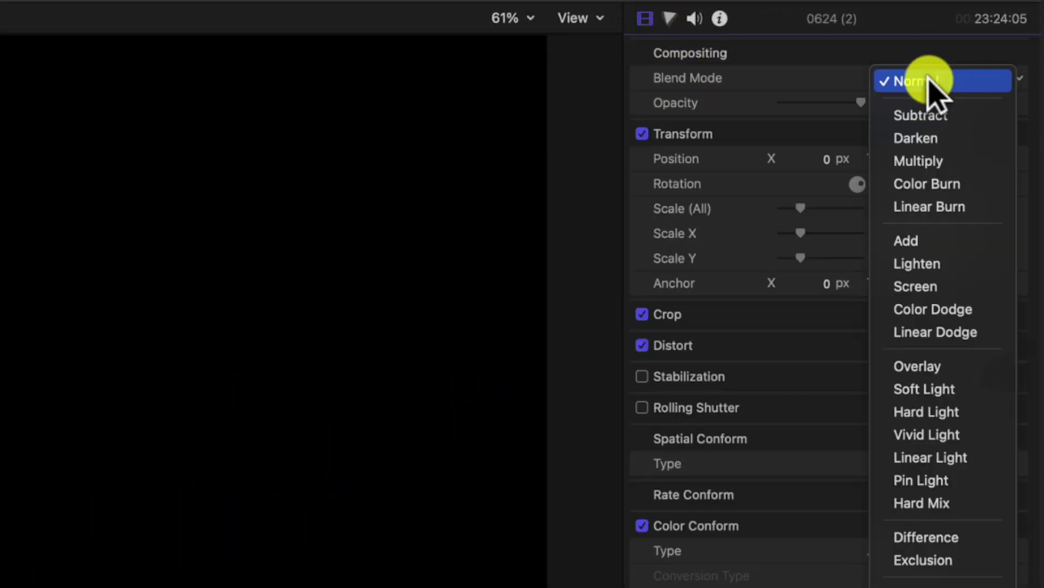
left_click(949, 239)
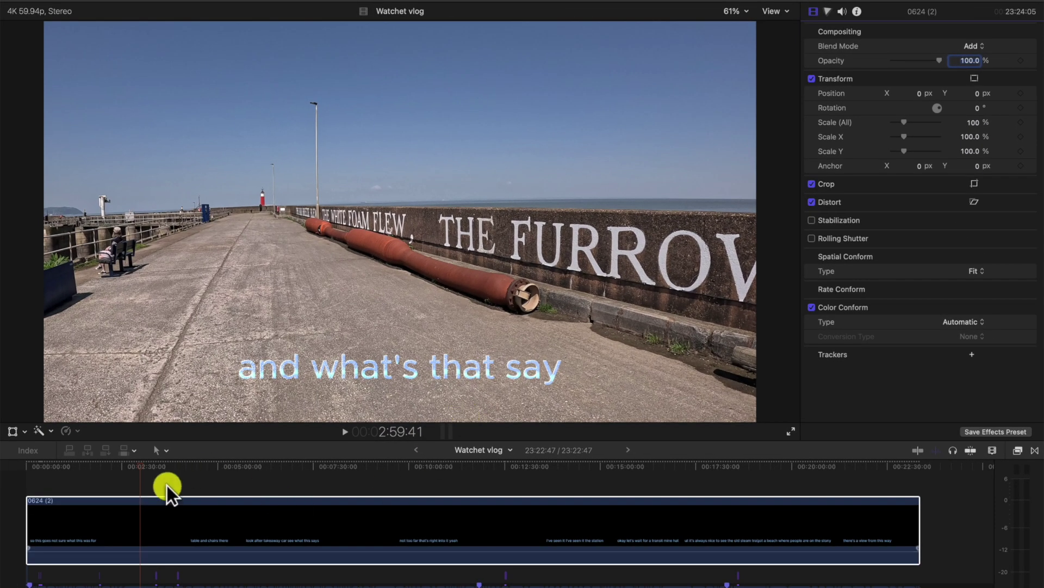
left_click(205, 487)
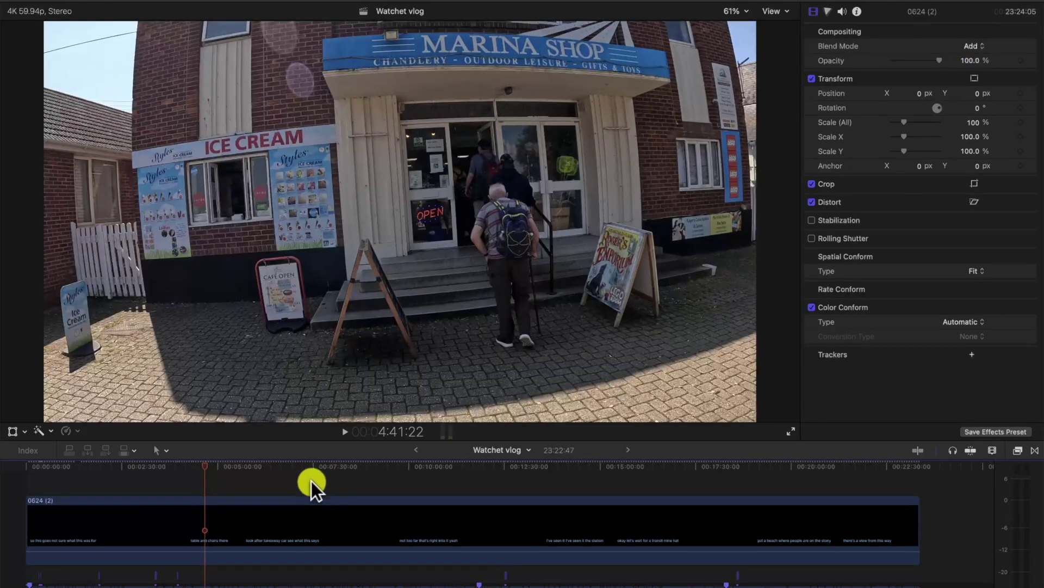
key("space")
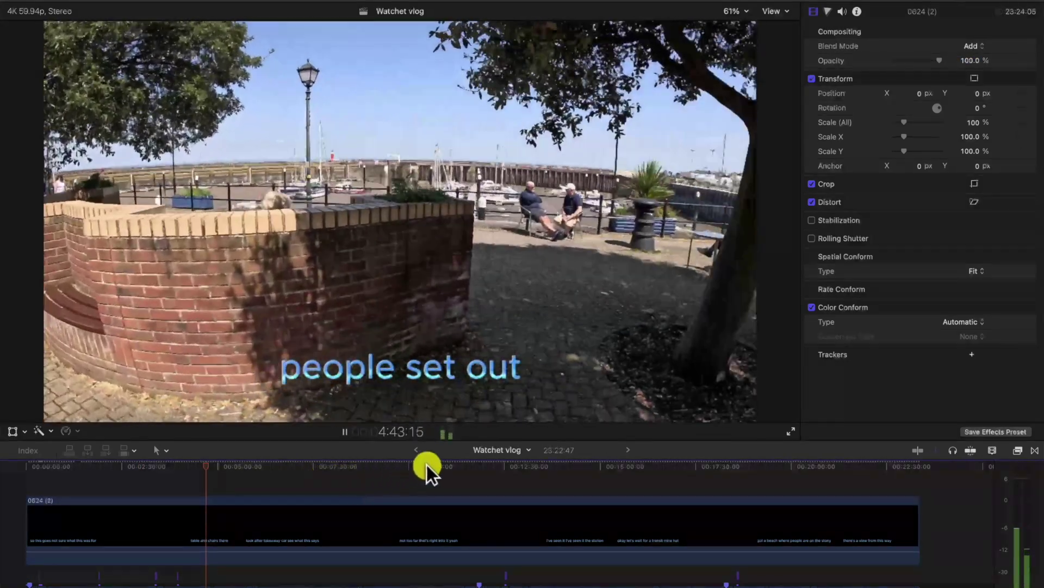
left_click(392, 473)
scroll(601, 572, "down", 2)
scroll(602, 571, "down", 2)
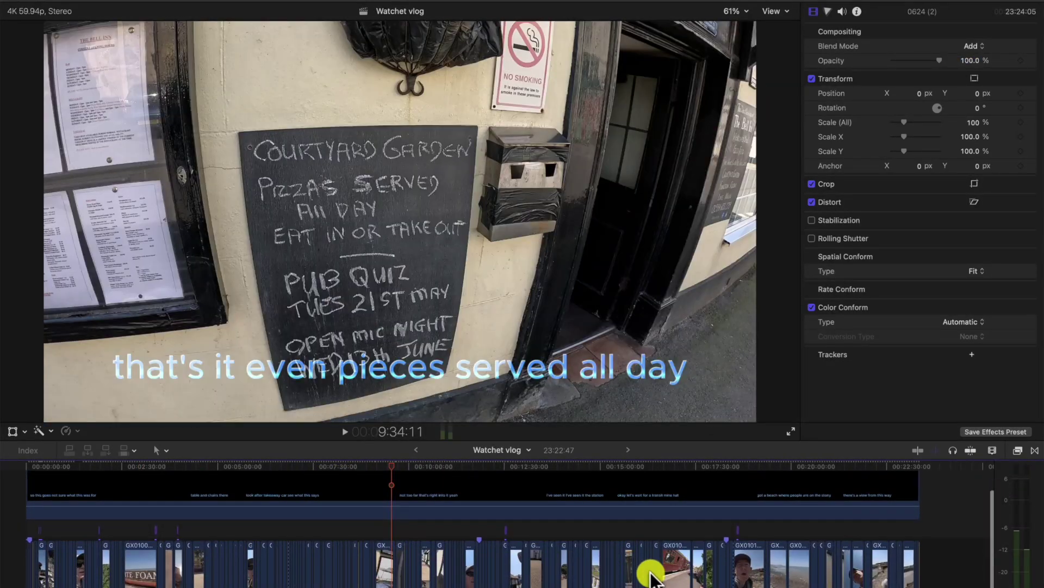
left_click(628, 508)
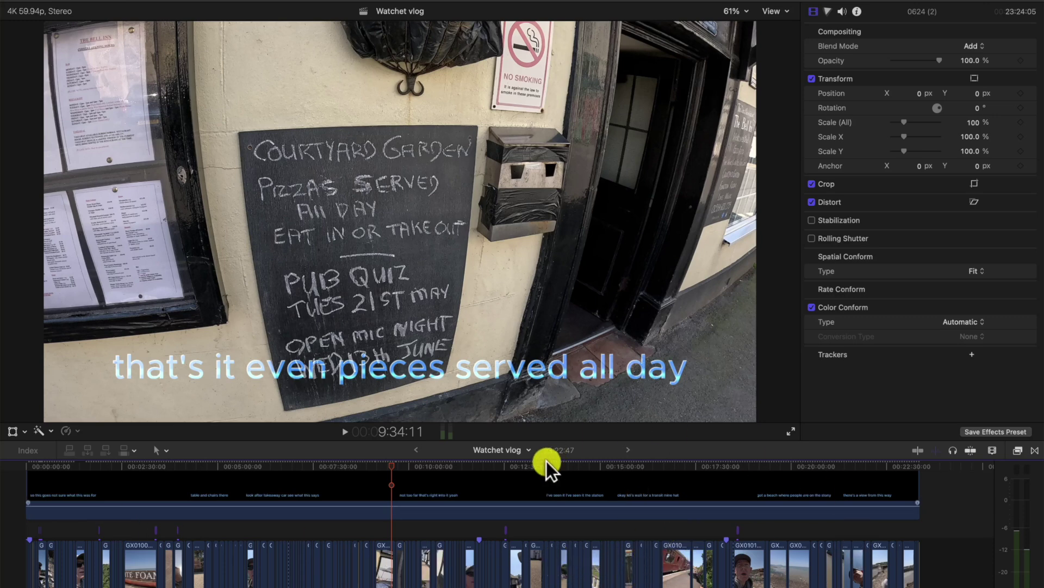
scroll(551, 484, "up", 2)
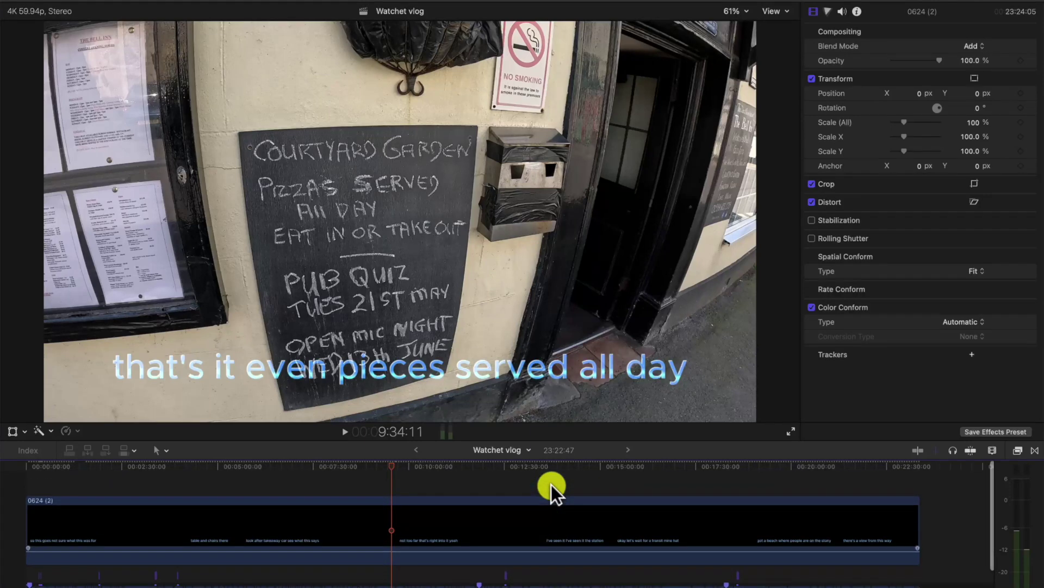